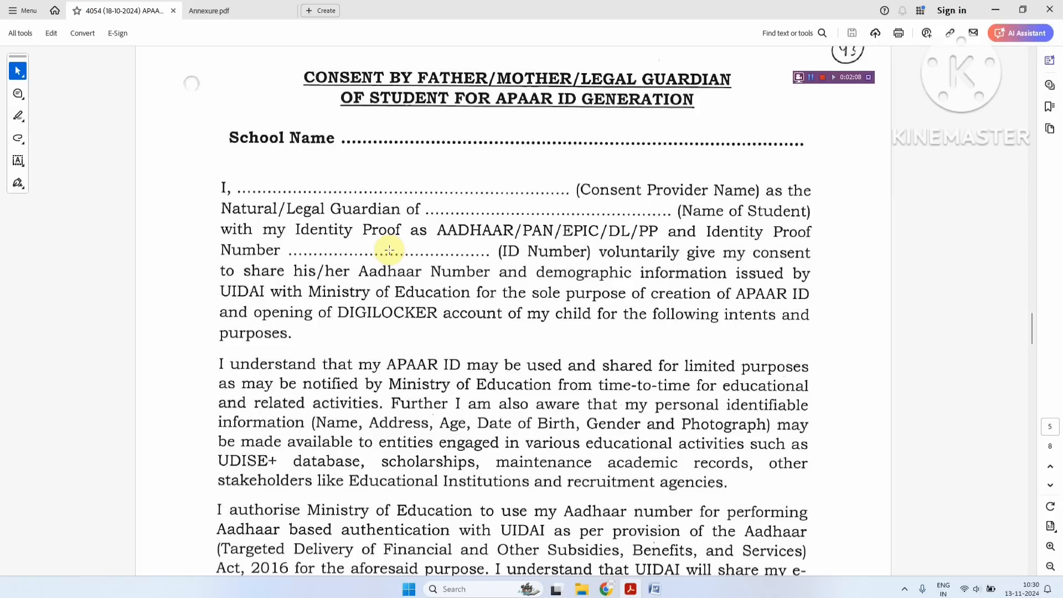
Review the consent PDF down to the Principal's signature, then return to the UDISE+ browser page
scroll(390, 250, "down", 9)
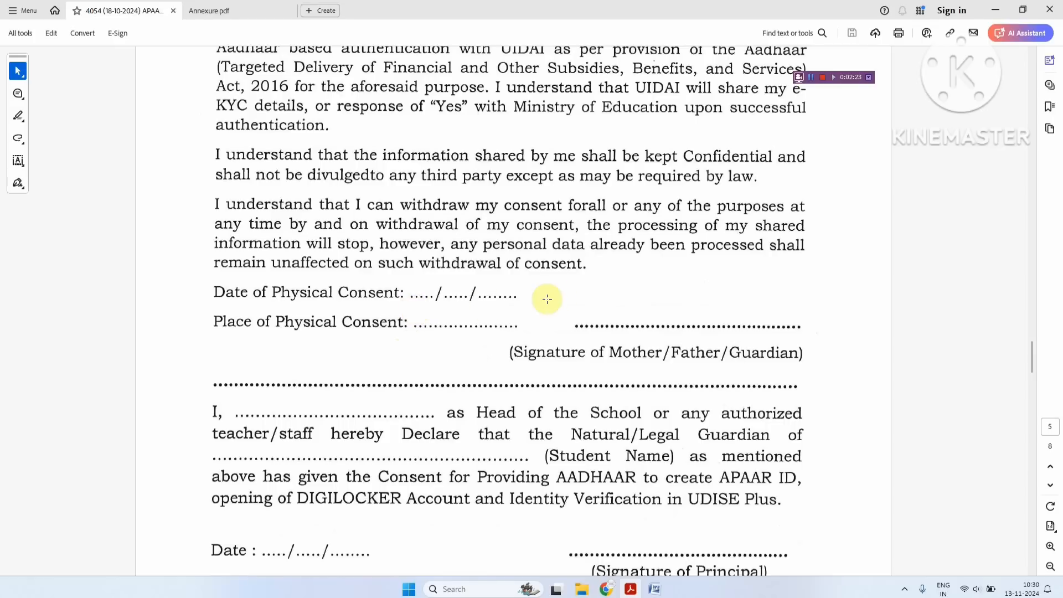
scroll(560, 297, "down", 1)
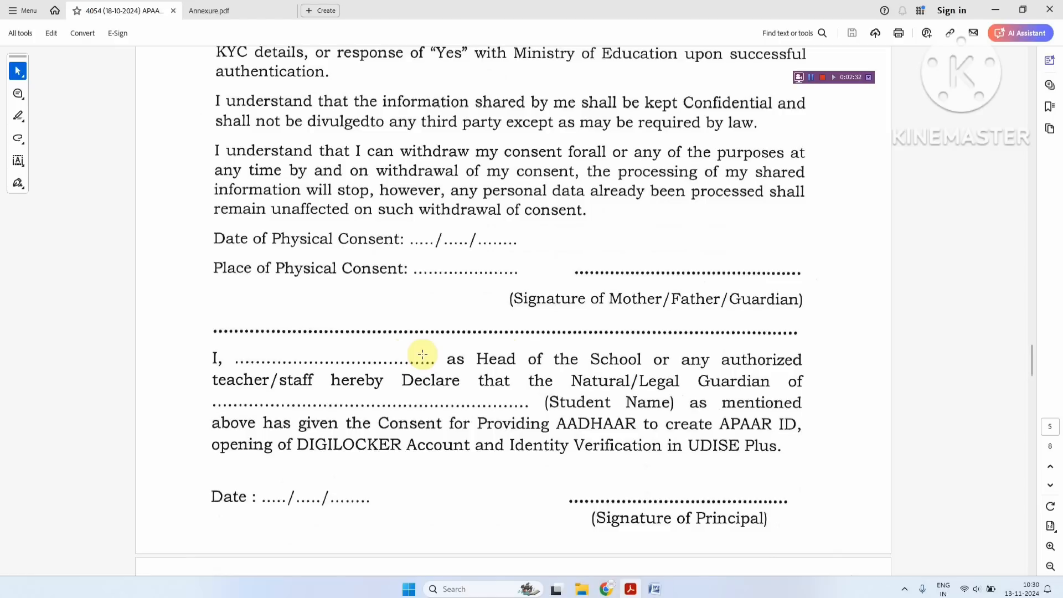
scroll(422, 355, "up", 10)
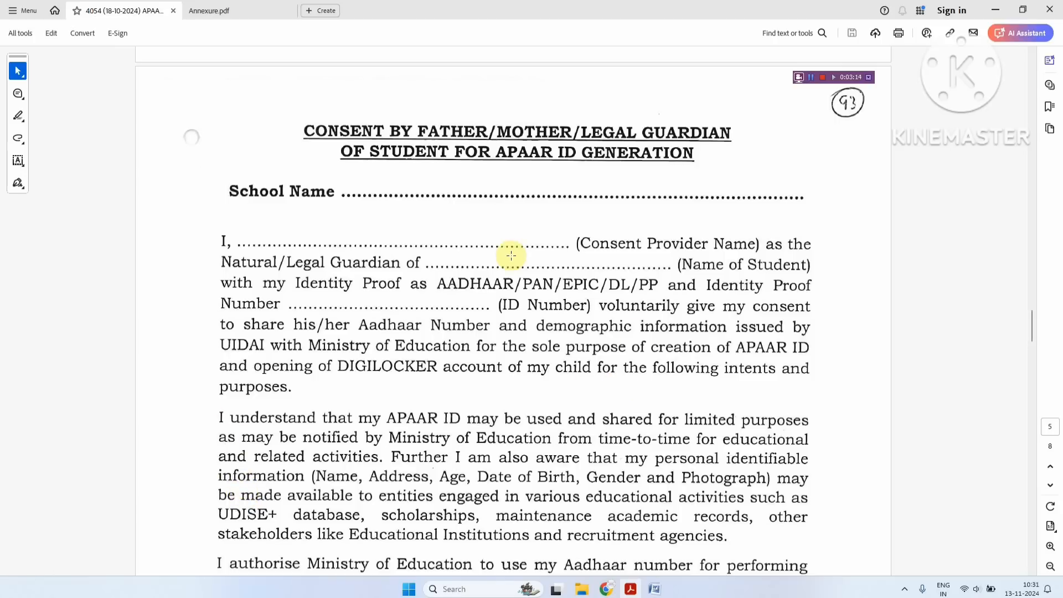
left_click(607, 589)
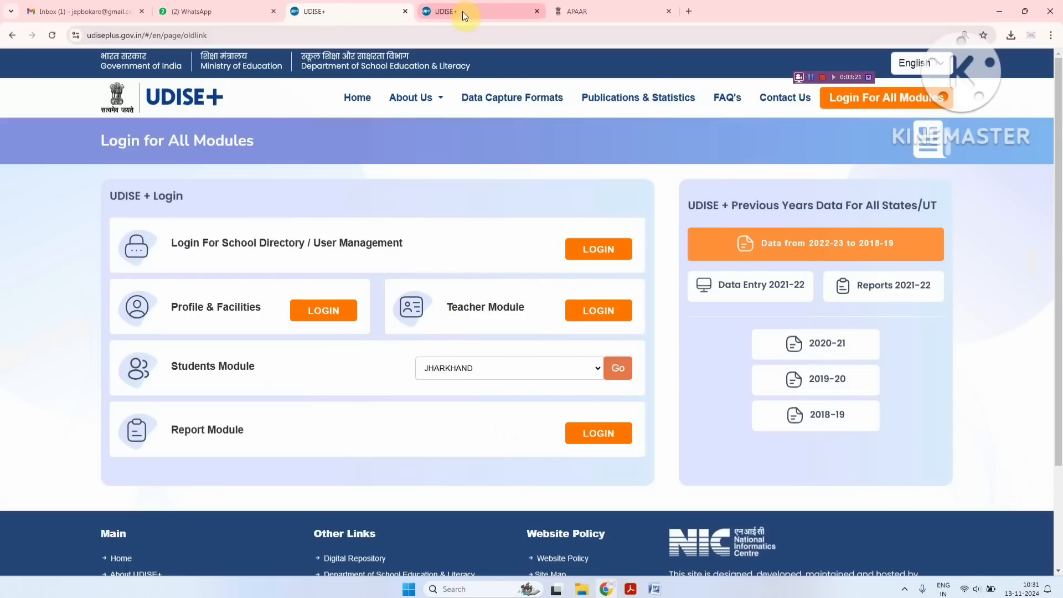
Keep JHARKHAND as the state and log in to SDMS with a freshly refreshed captcha
left_click_drag(188, 367, 233, 367)
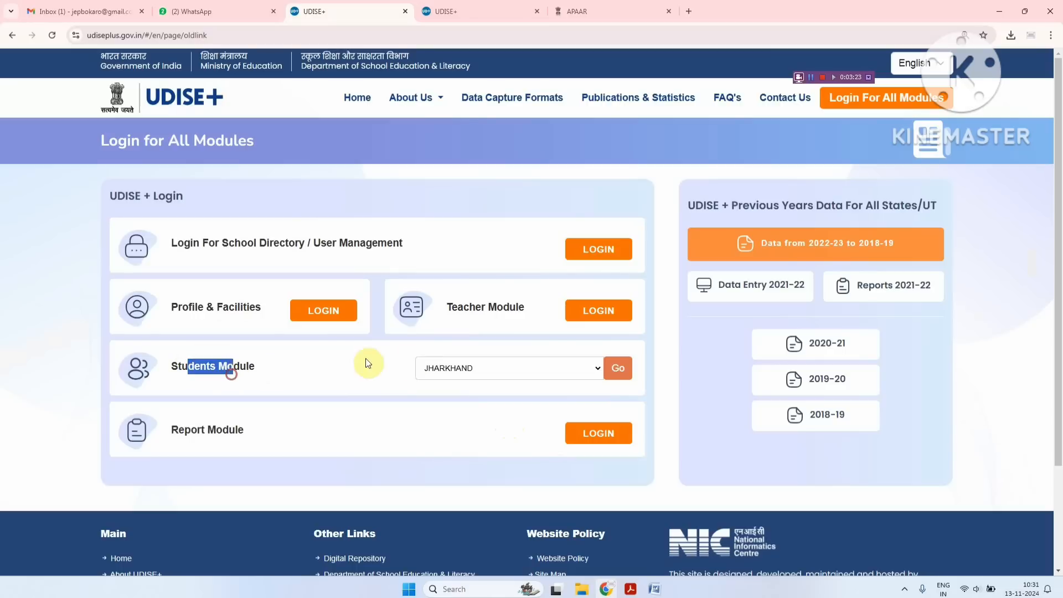
left_click(445, 368)
left_click(458, 297)
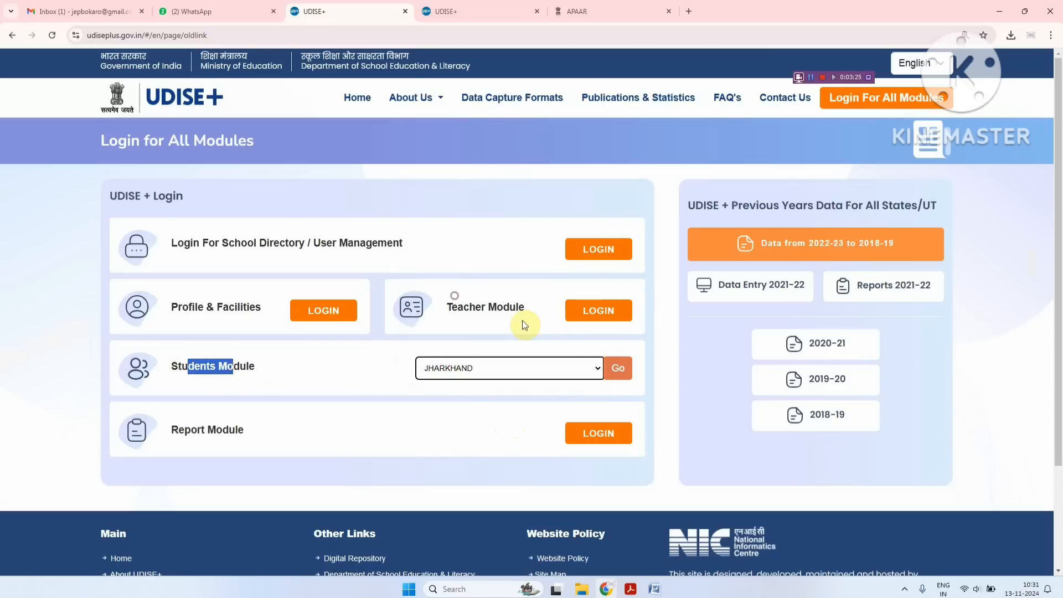
left_click(613, 375)
left_click(480, 13)
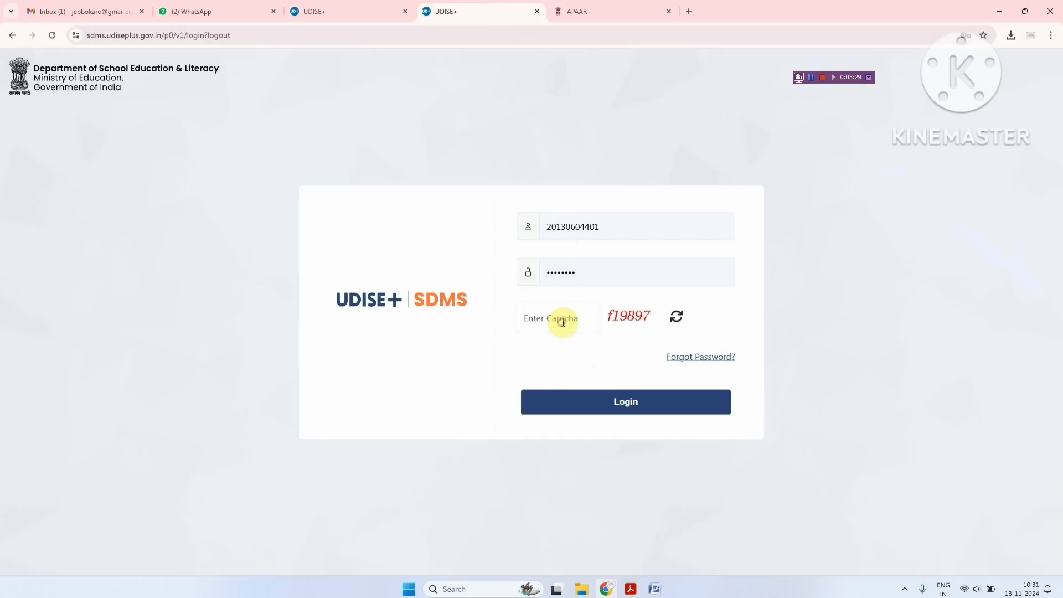
left_click(676, 316)
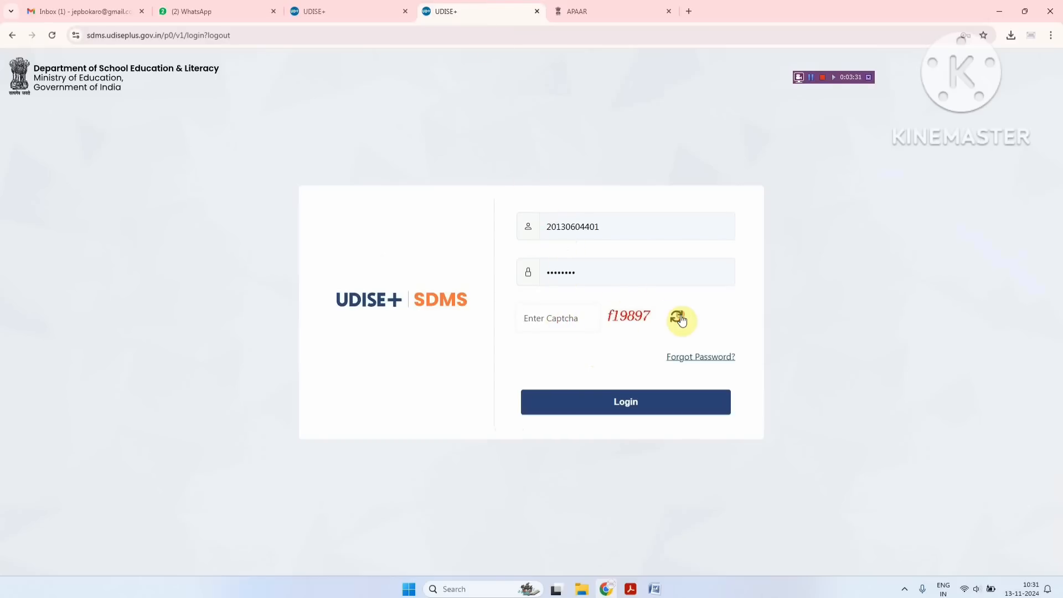
type("c")
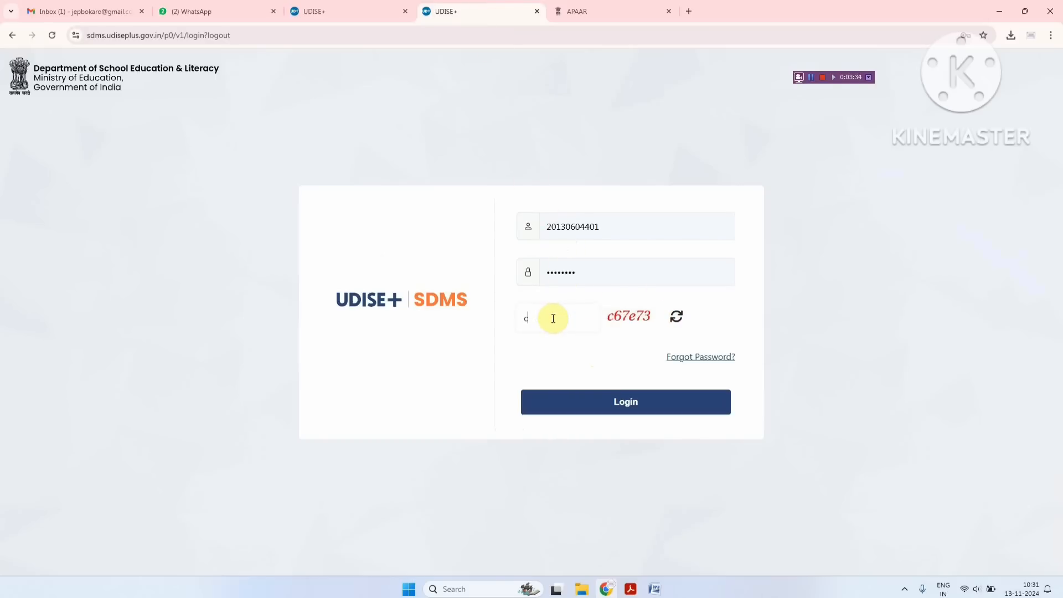
type("67e73")
left_click(607, 404)
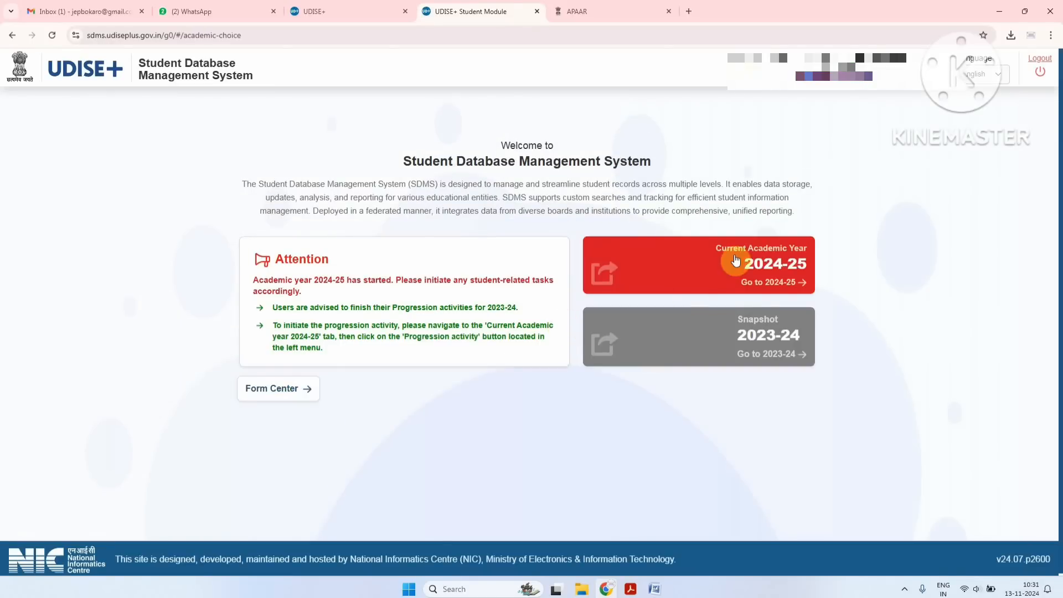
Open the 2024-25 dashboard, note Class I's 4 incomplete students, then go to APAAR Module
left_click(755, 269)
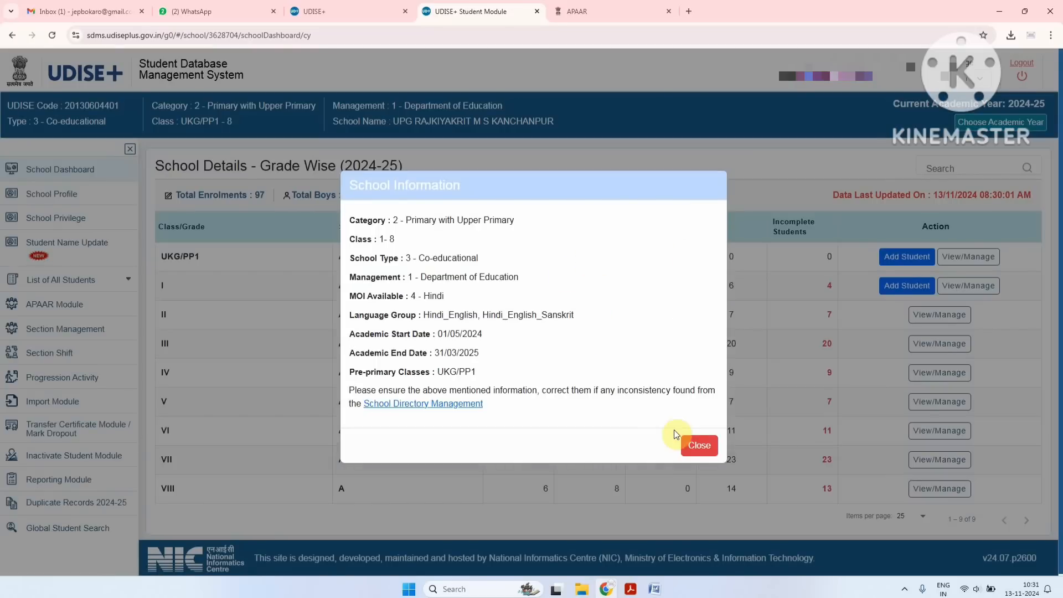
left_click(697, 446)
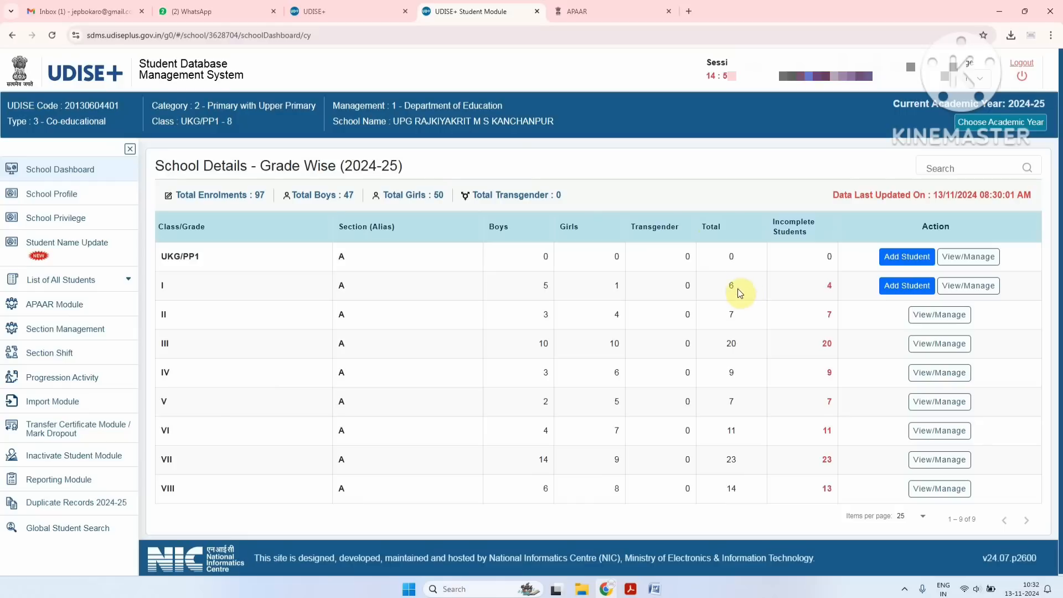
left_click(720, 283)
double_click(826, 288)
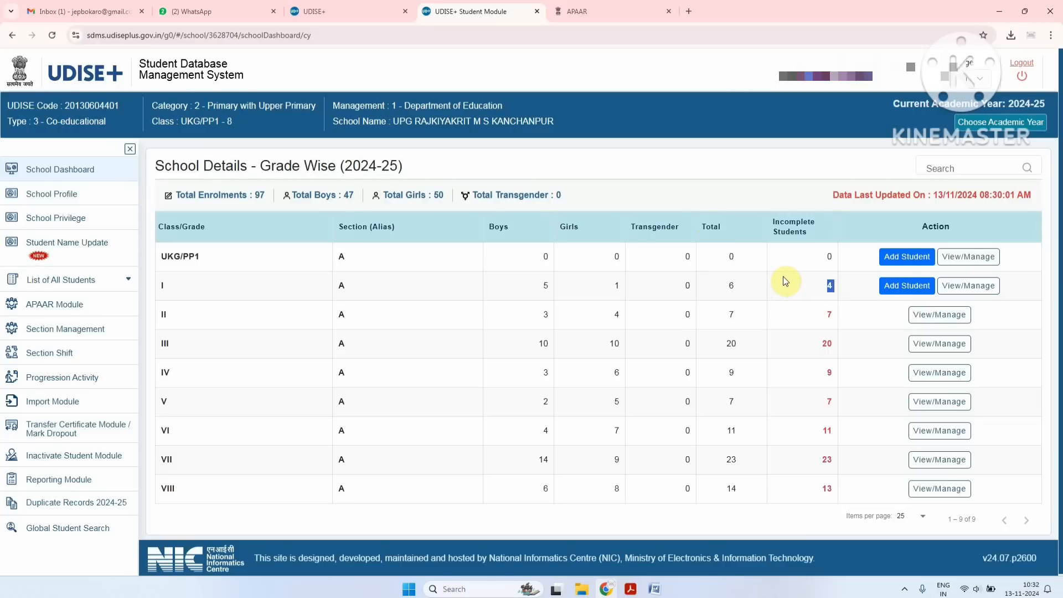
left_click(74, 304)
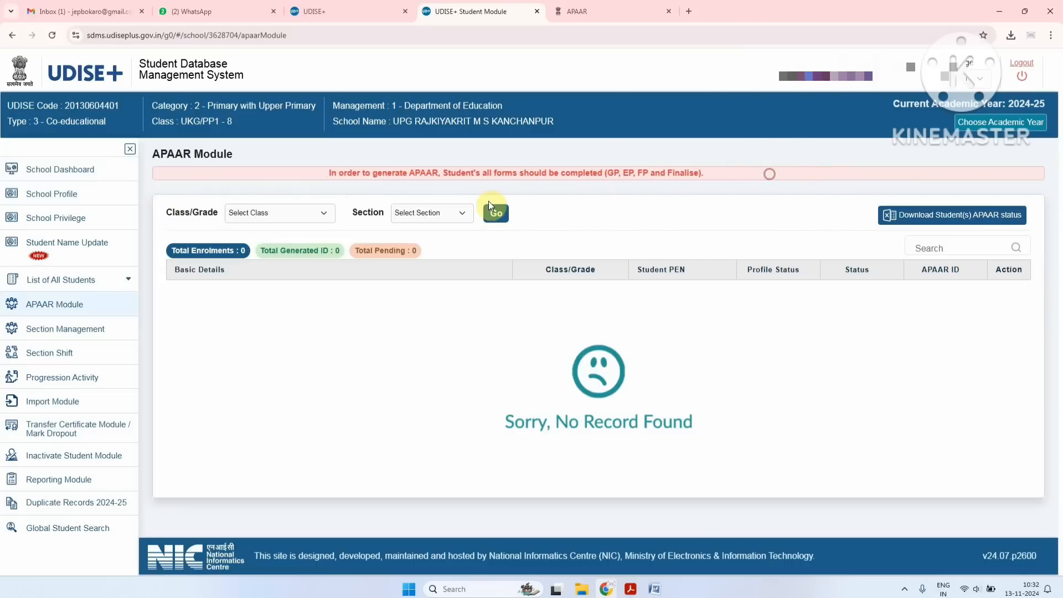
Load Class I with All sections in the APAAR Module, showing 6 students pending
left_click_drag(338, 175, 593, 175)
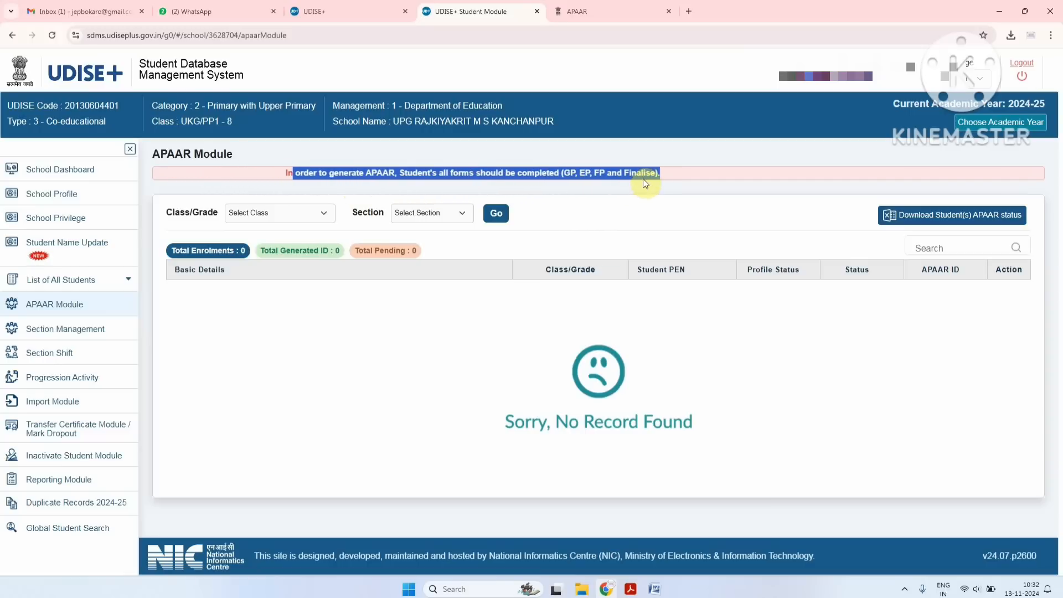
left_click(649, 175)
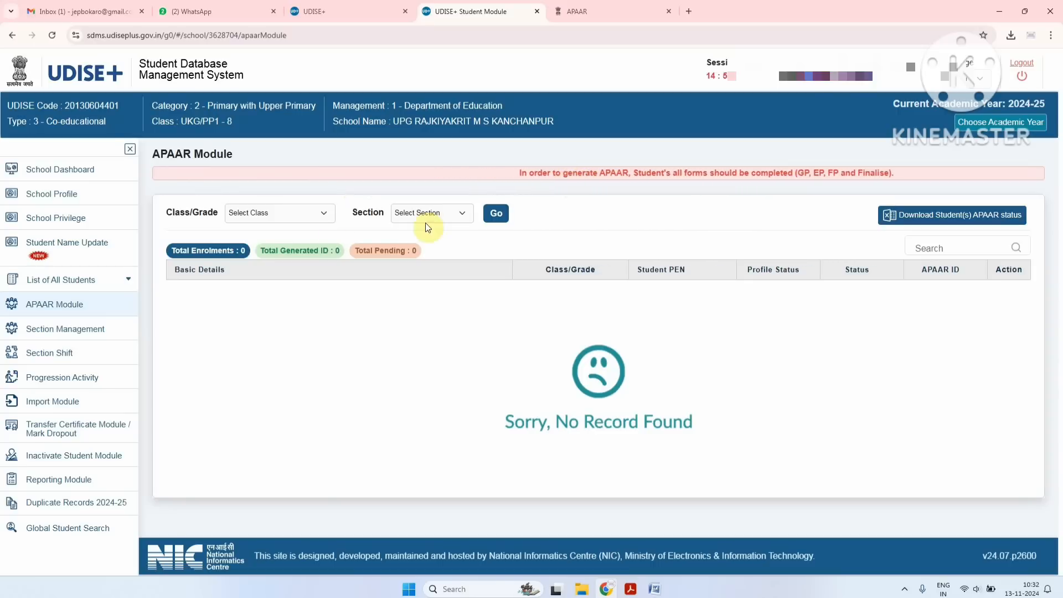
left_click(285, 212)
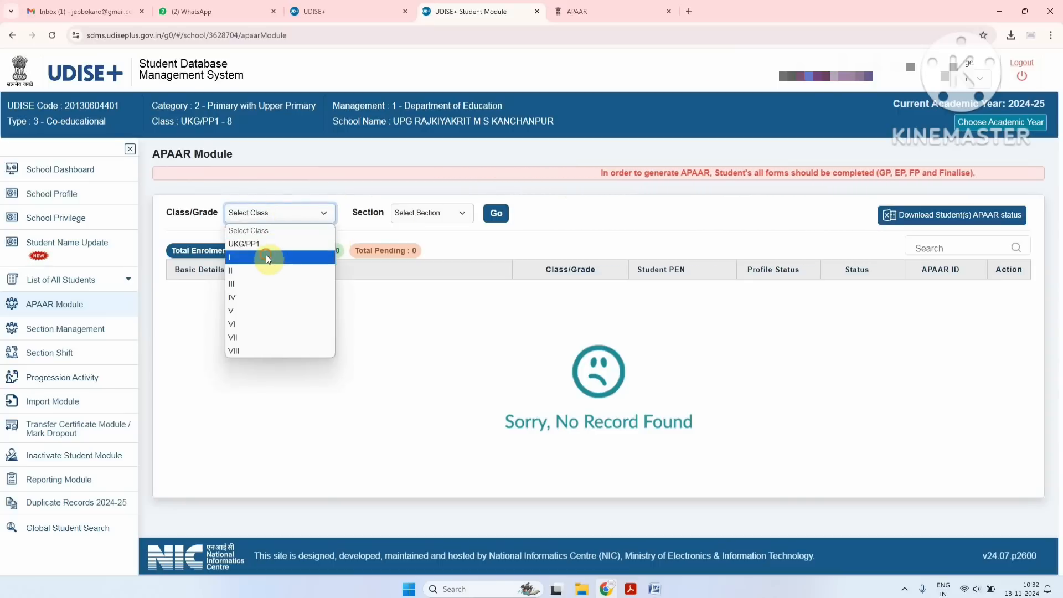
left_click(266, 255)
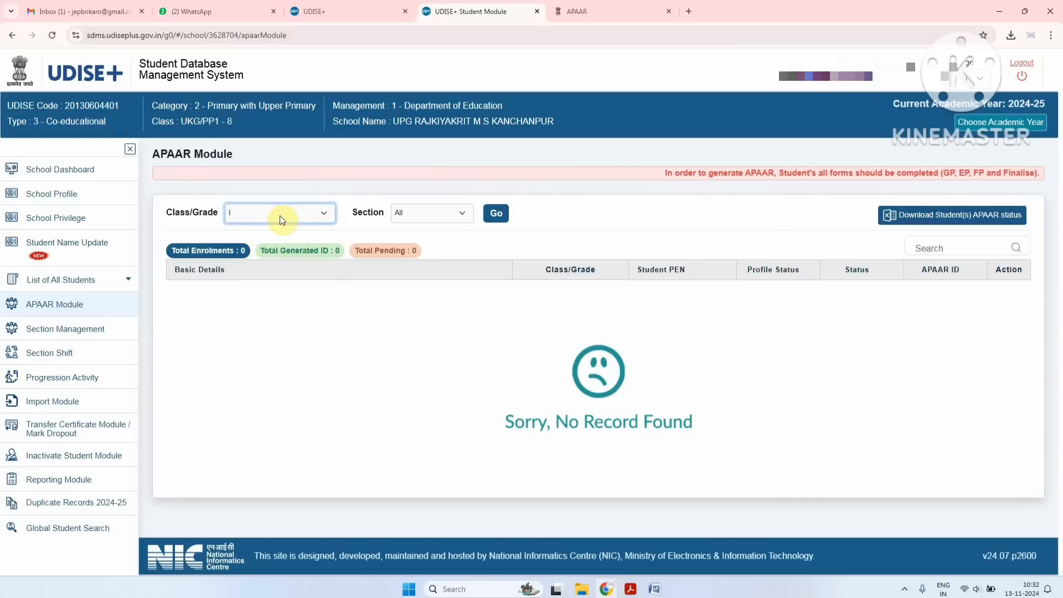
left_click(404, 212)
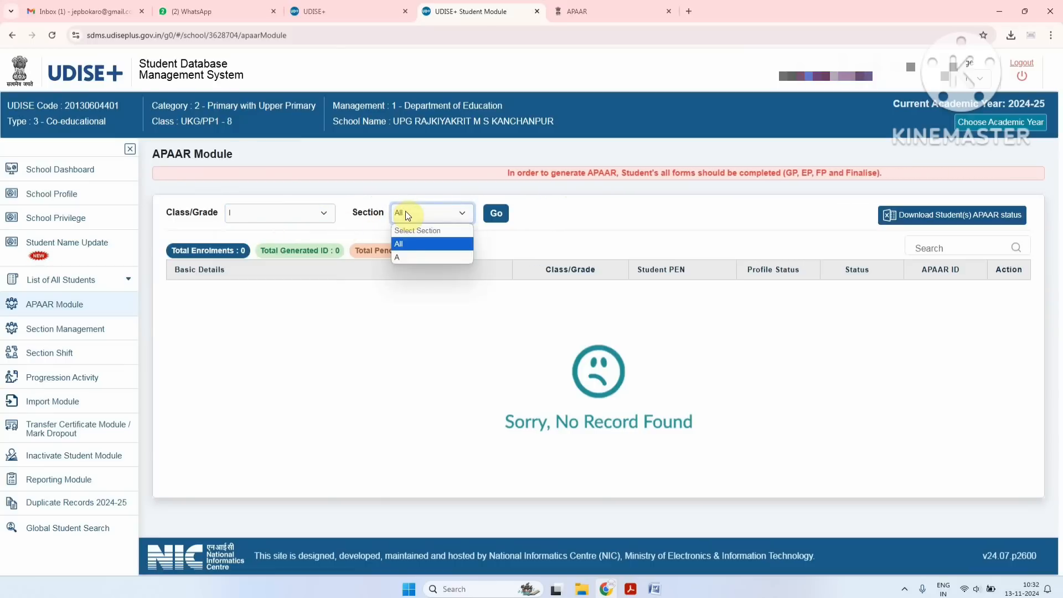
left_click(405, 211)
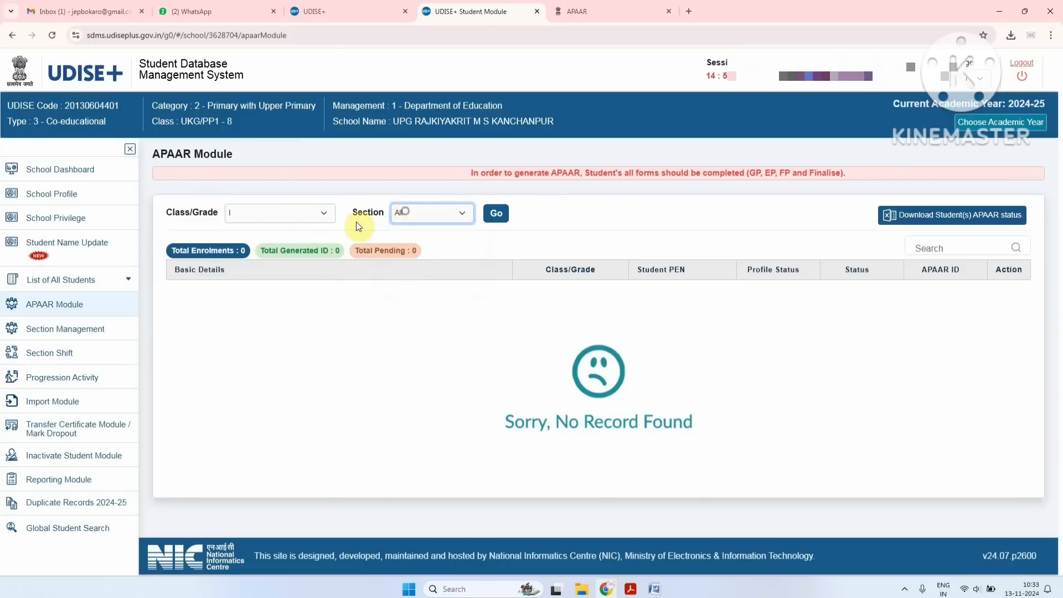
left_click(496, 213)
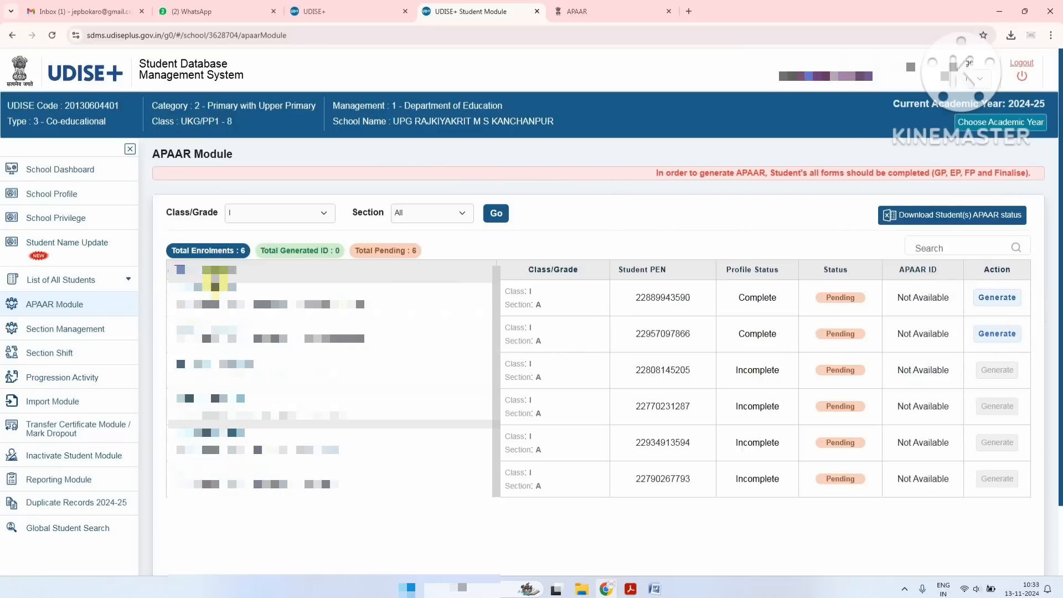
left_click_drag(535, 270, 655, 273)
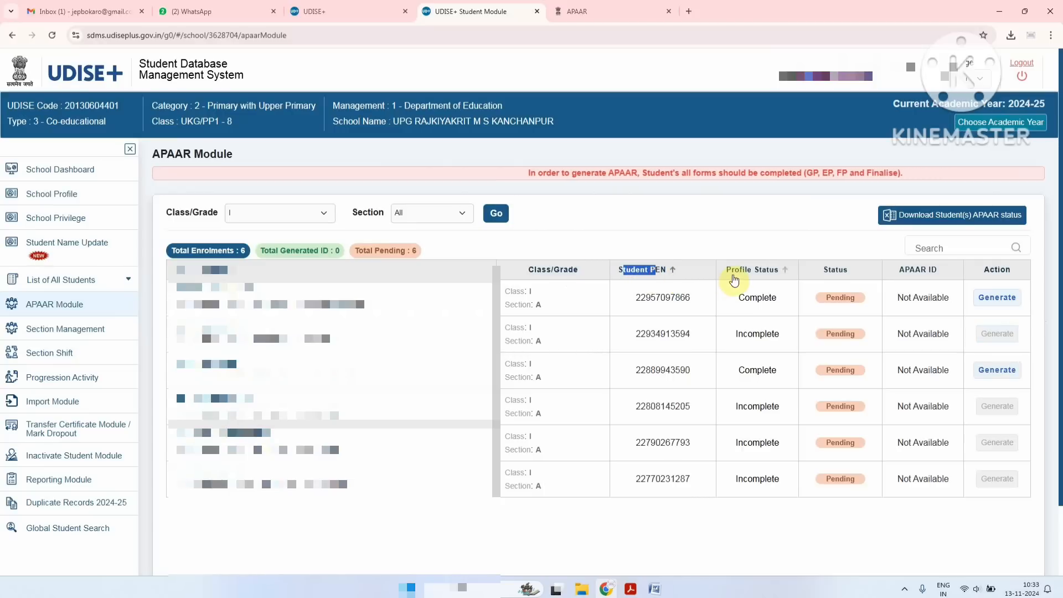
left_click(661, 270)
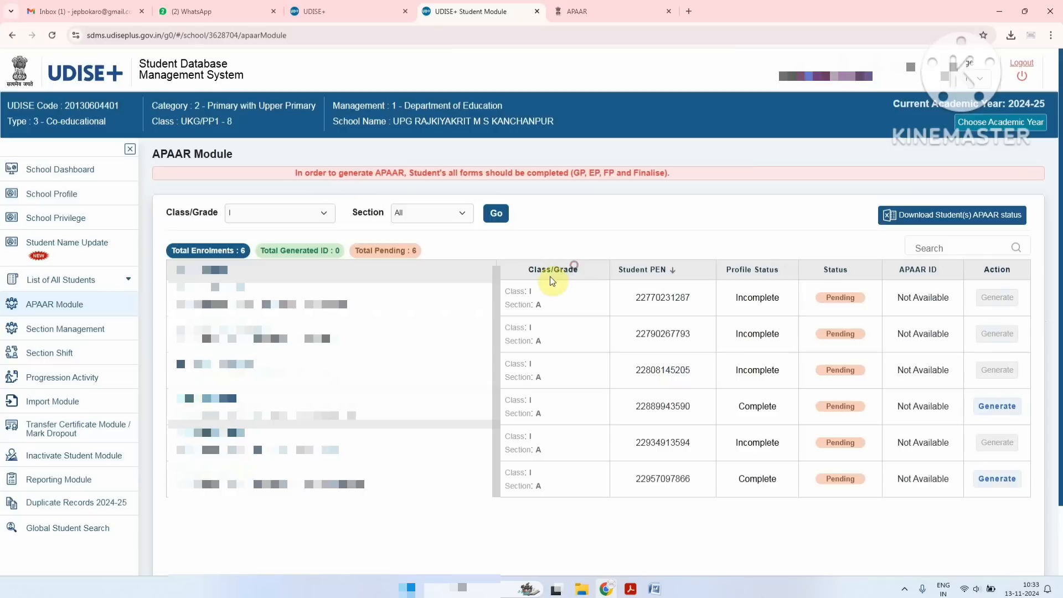
left_click(659, 276)
left_click(658, 275)
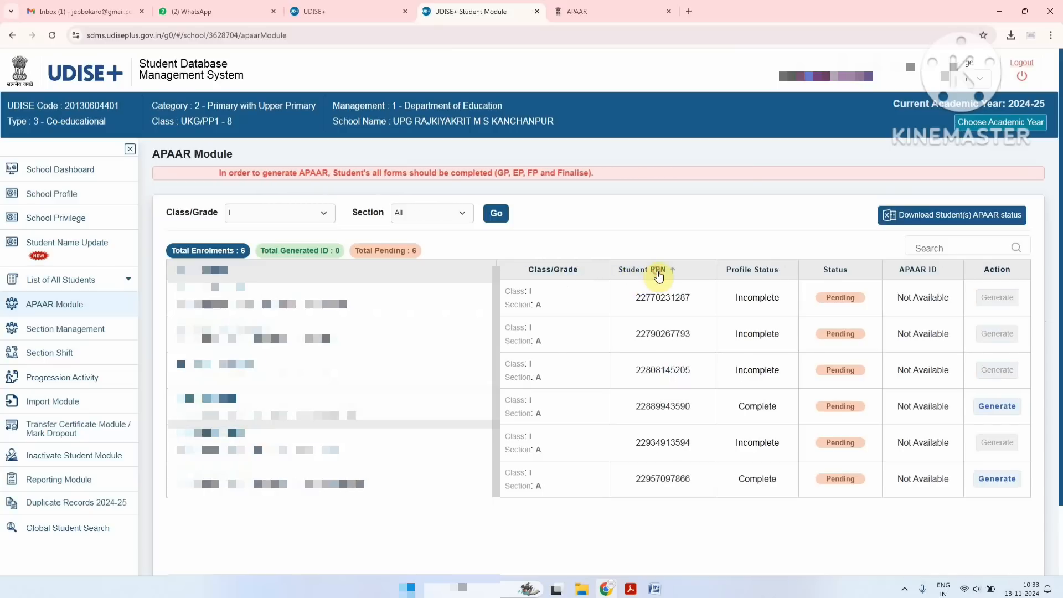
left_click(659, 275)
left_click(658, 275)
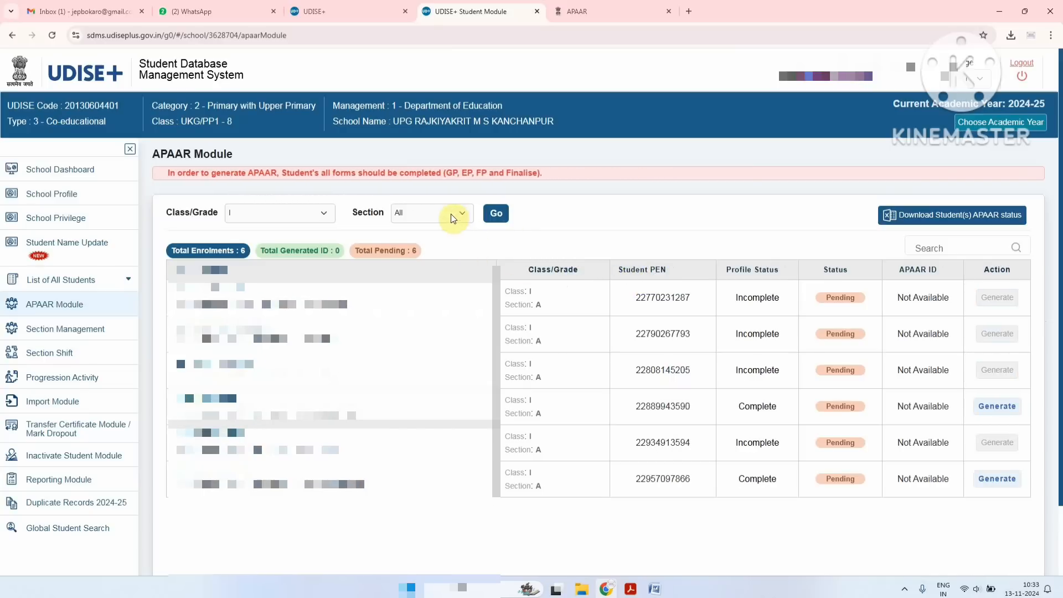
left_click(497, 216)
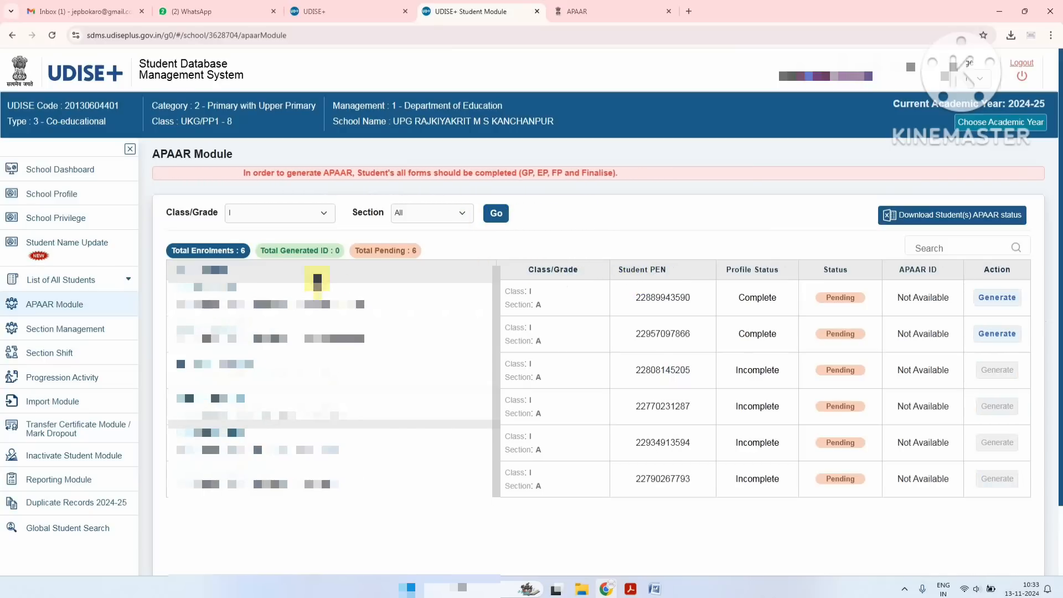
left_click_drag(737, 299, 779, 315)
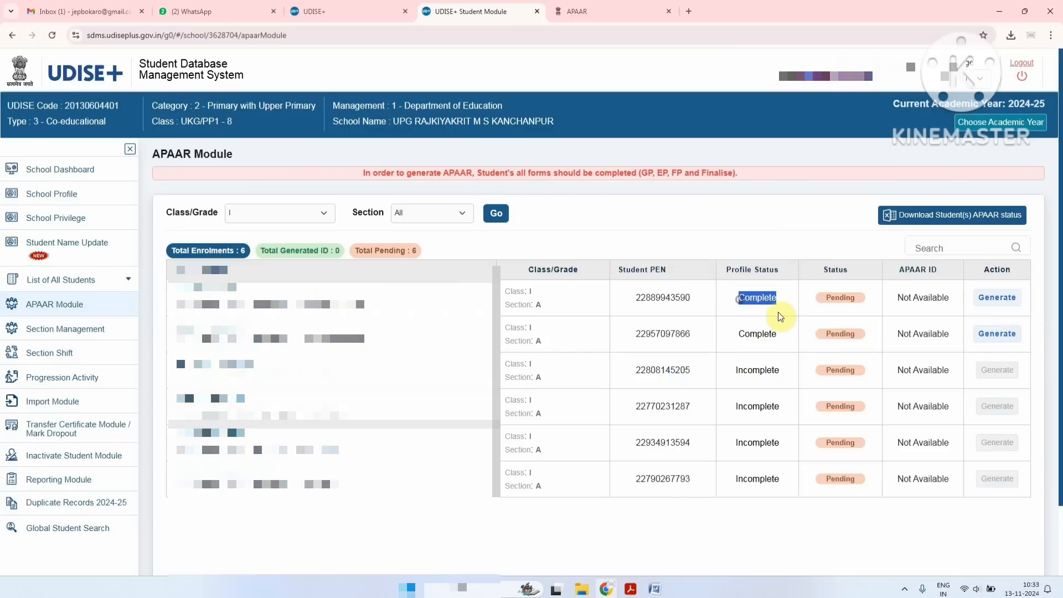
left_click(736, 321)
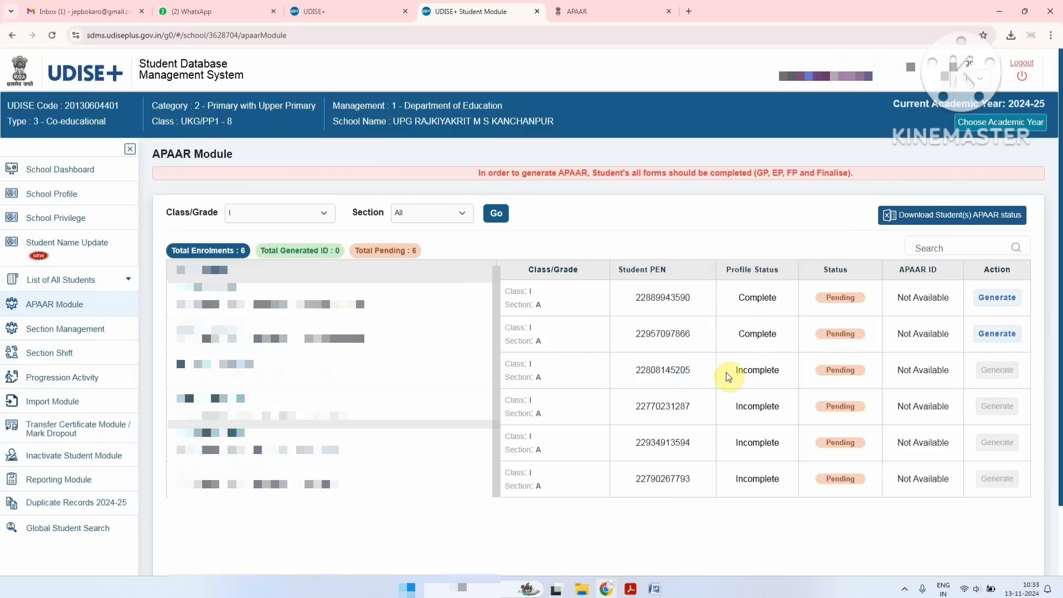
left_click_drag(737, 370, 773, 374)
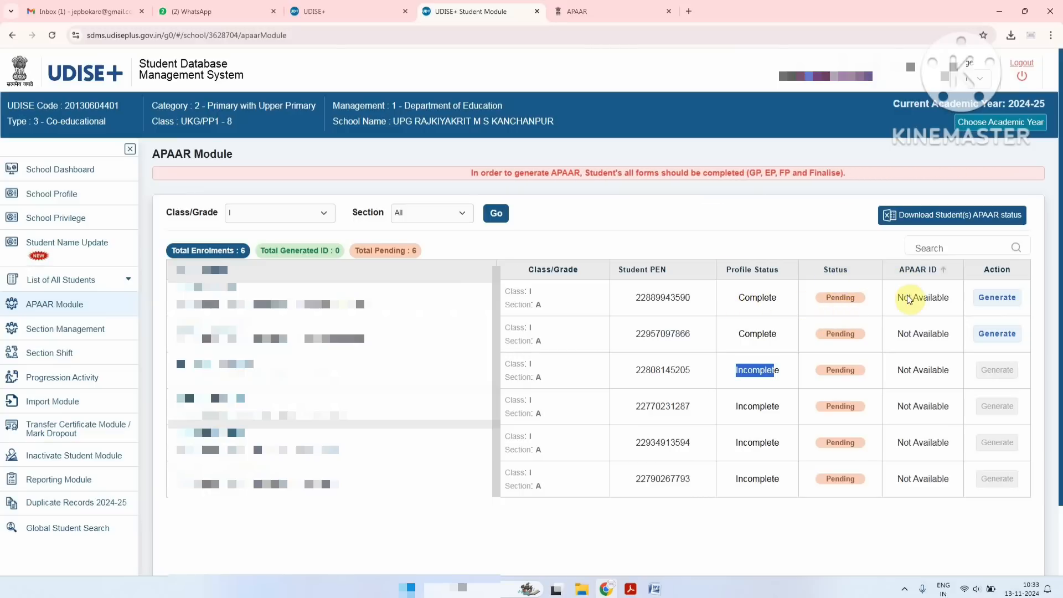
left_click_drag(904, 300, 932, 312)
left_click(930, 312)
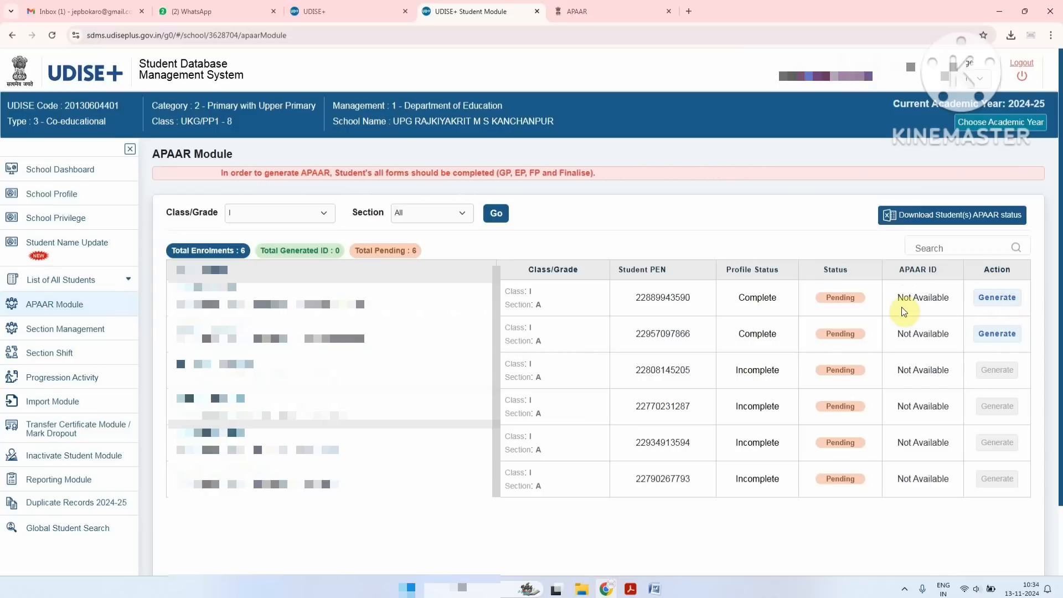
Open the Generate APAAR form for the first Complete-profile student in the list
left_click(990, 305)
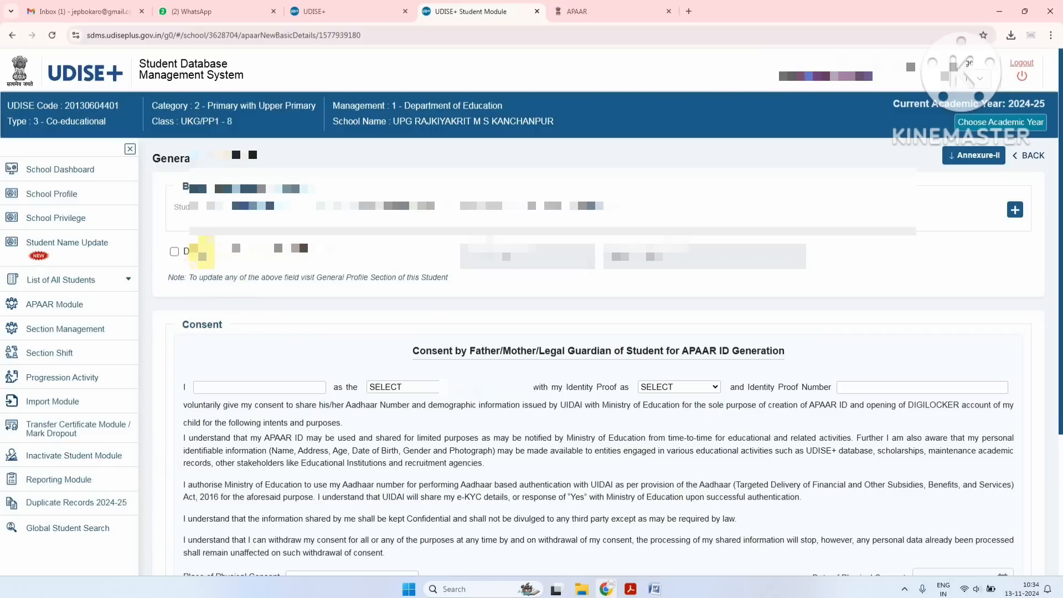
left_click(175, 252)
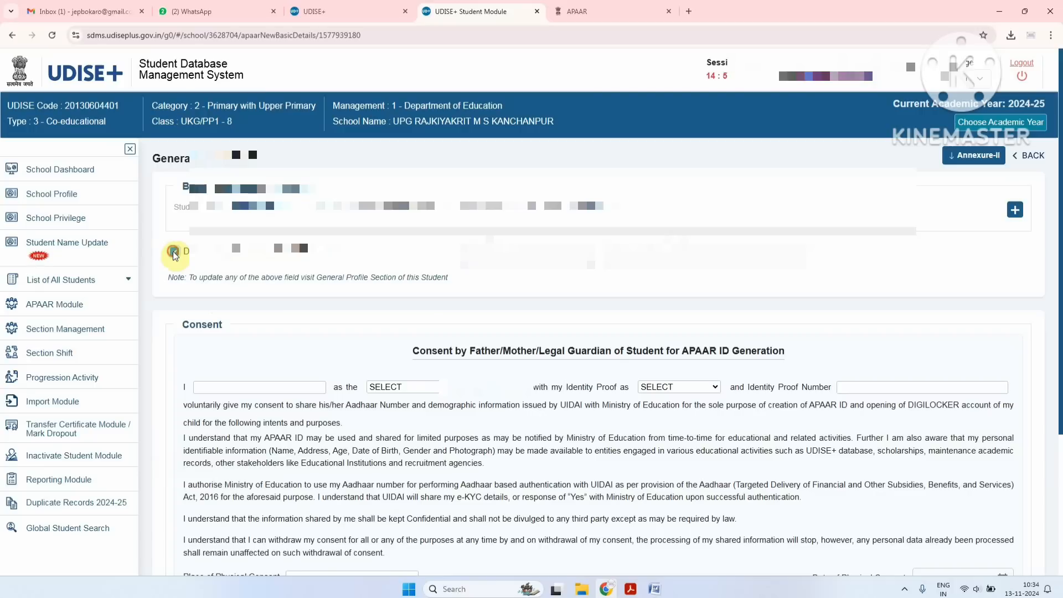
left_click(175, 253)
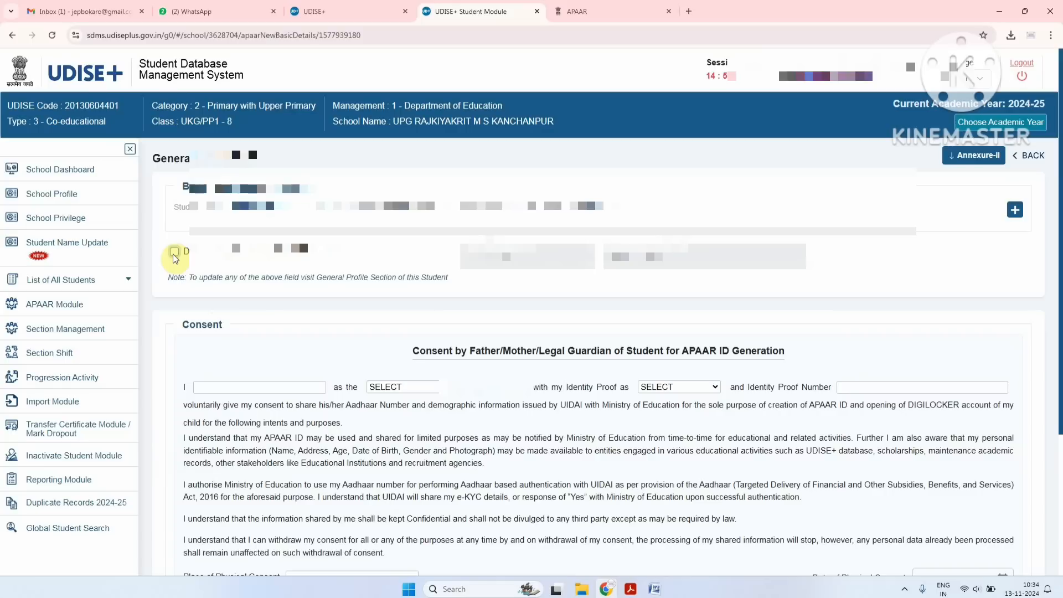
Enter the guardian's name, relation FATHER, and AADHAAR identity proof with its number
left_click(248, 385)
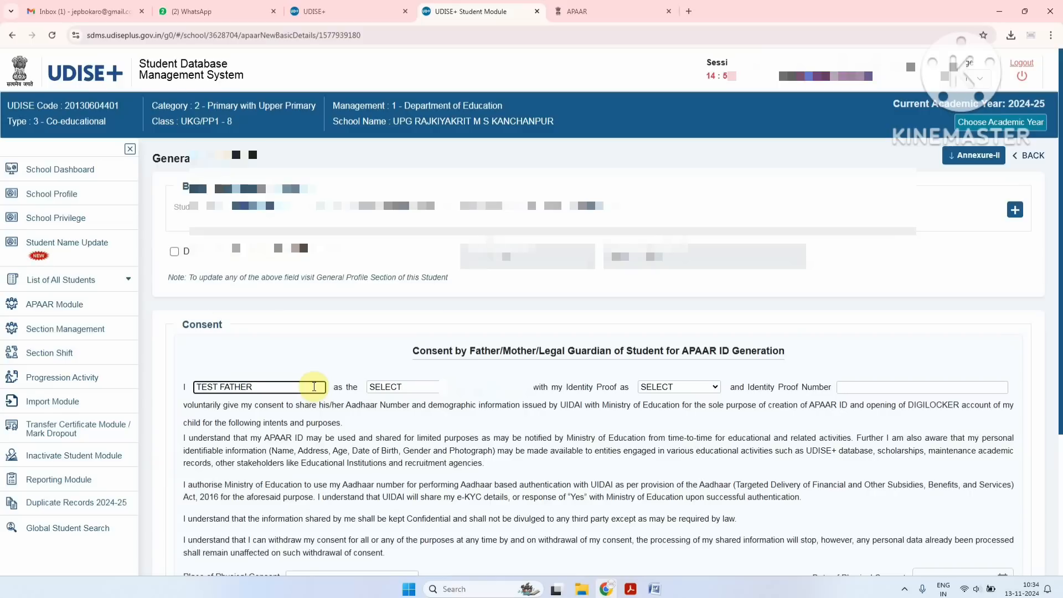
left_click(404, 388)
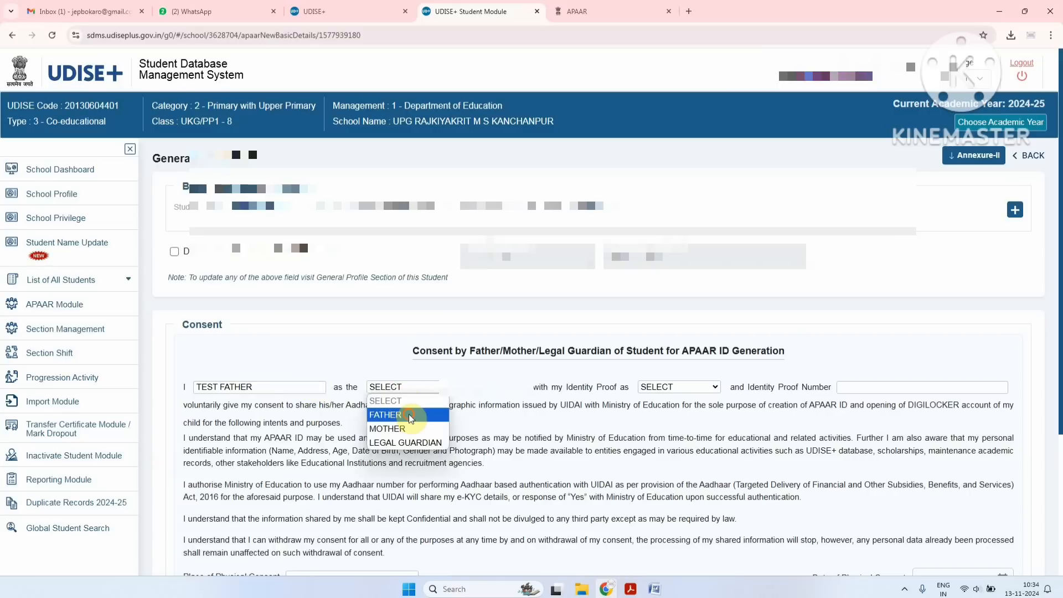
left_click(409, 412)
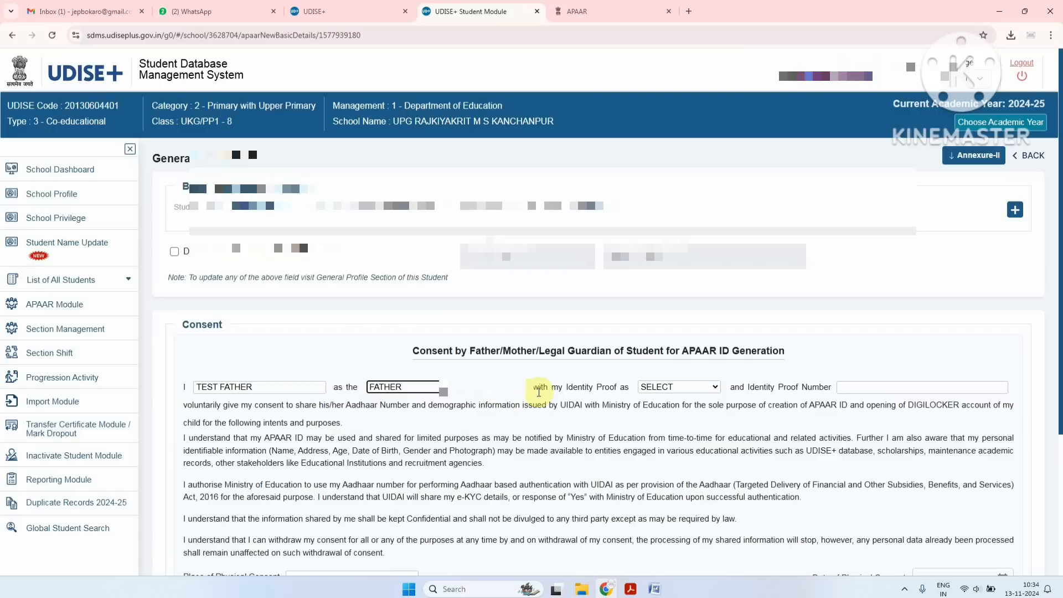
left_click(654, 387)
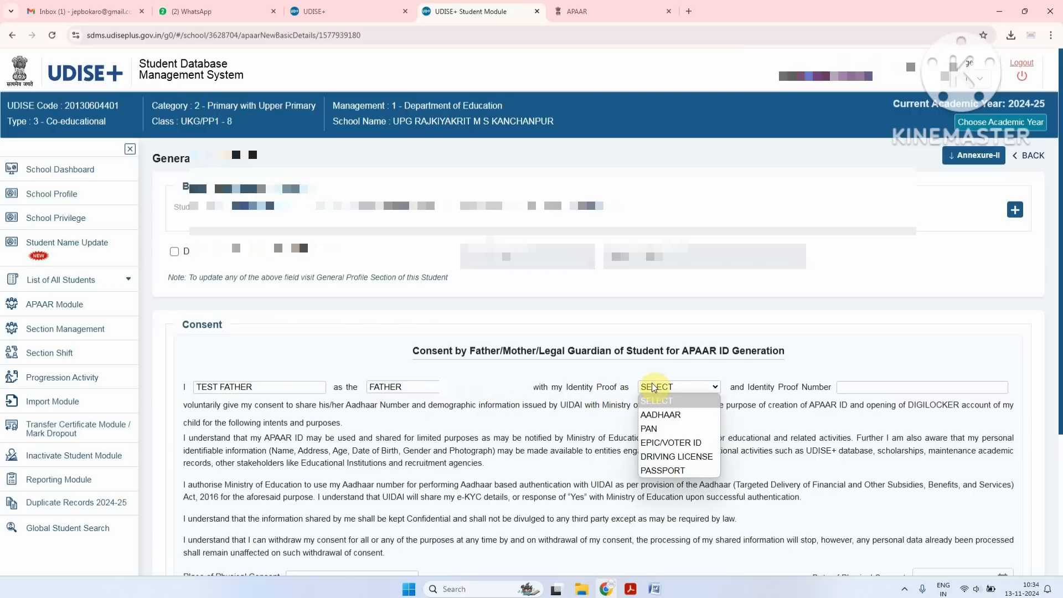
left_click(672, 416)
left_click(841, 387)
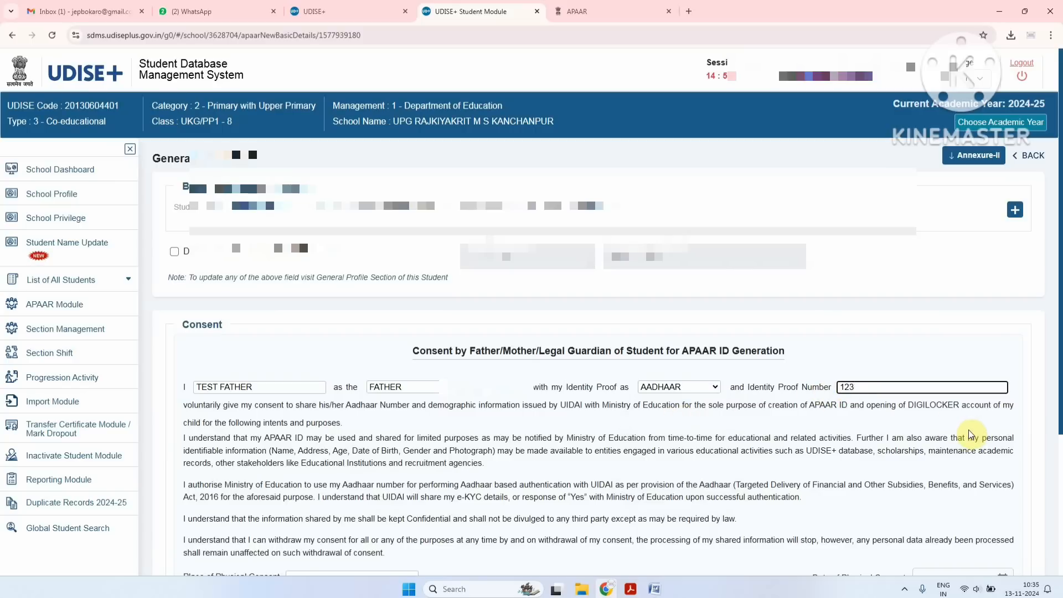
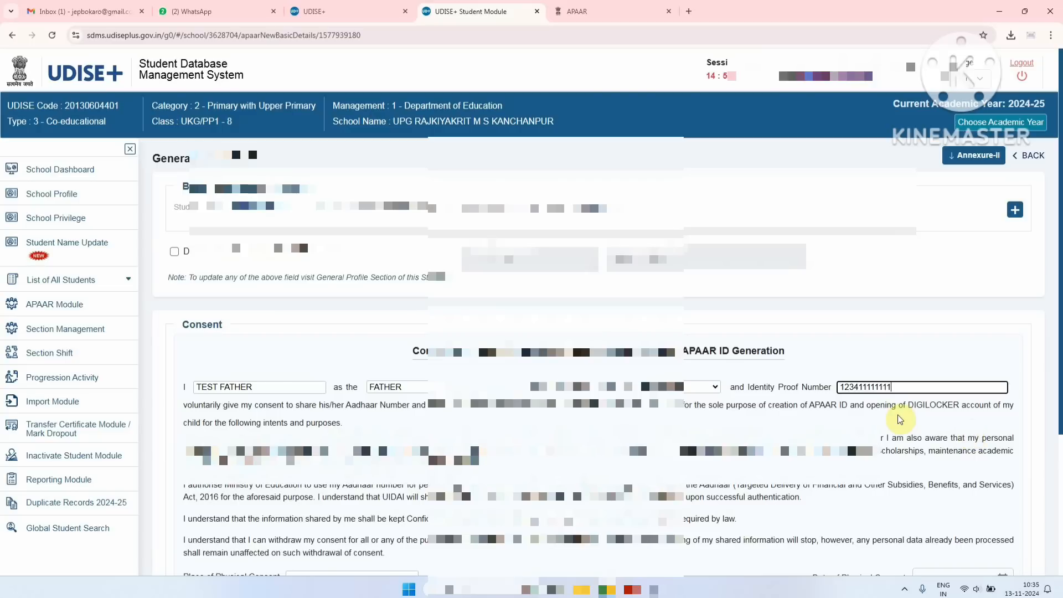
Set the consent place to TEST PLACE and the consent date to 11/11/2024
scroll(900, 419, "down", 3)
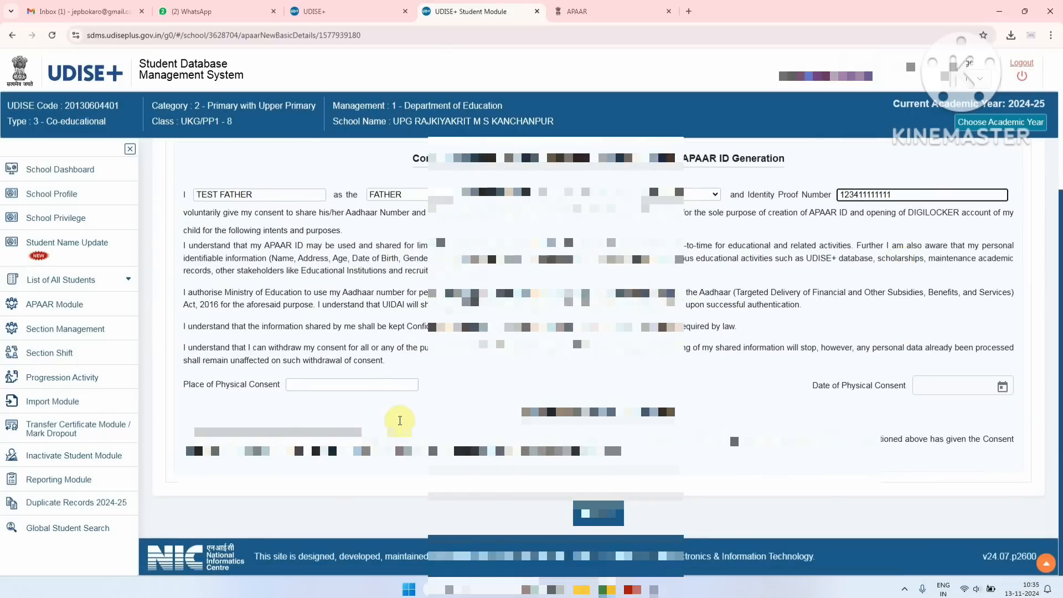
left_click(371, 384)
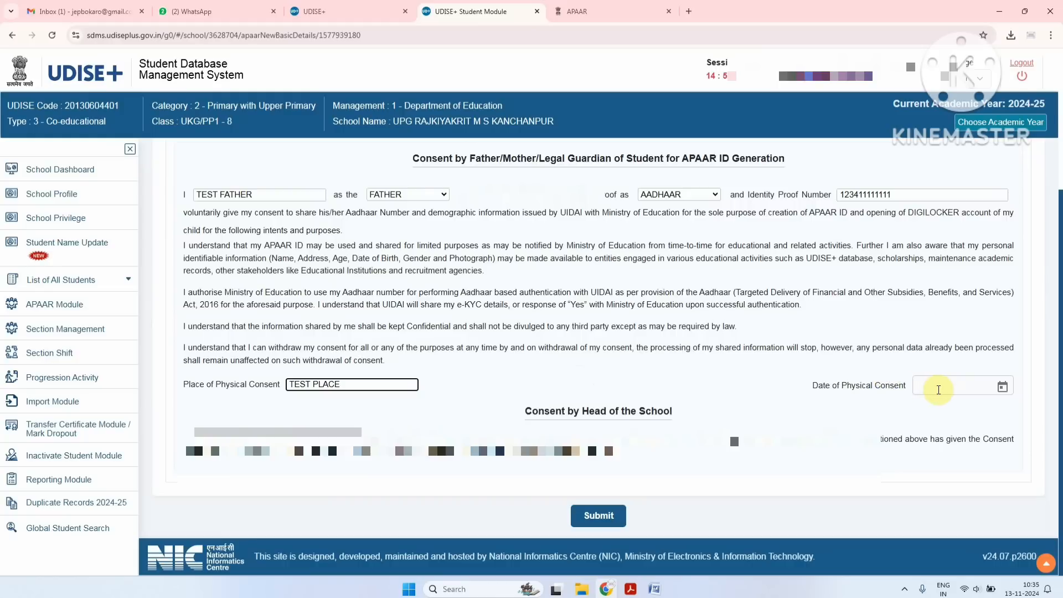
left_click(941, 386)
left_click(1001, 386)
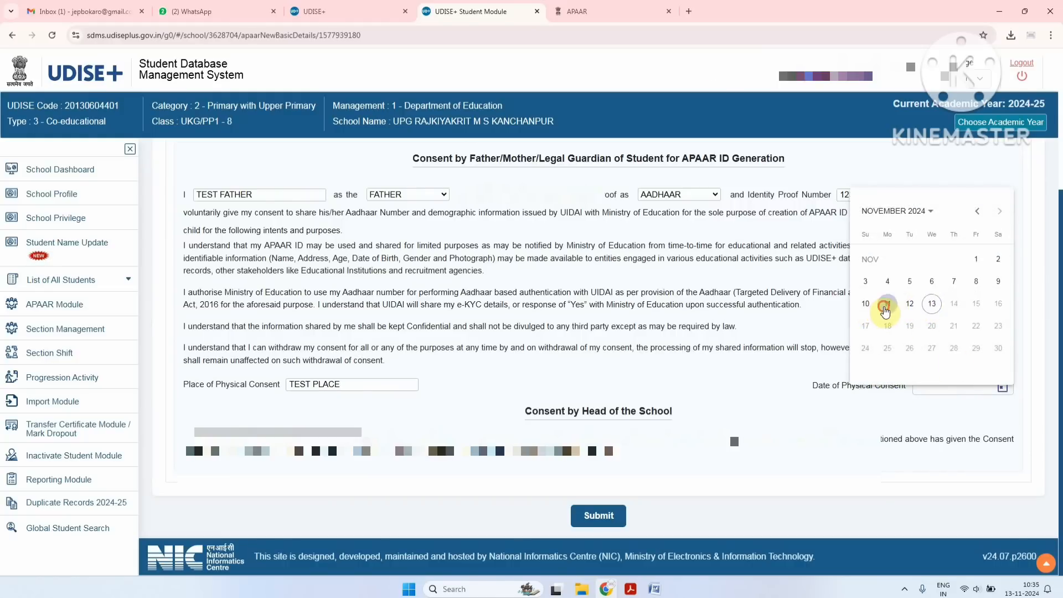
left_click(885, 308)
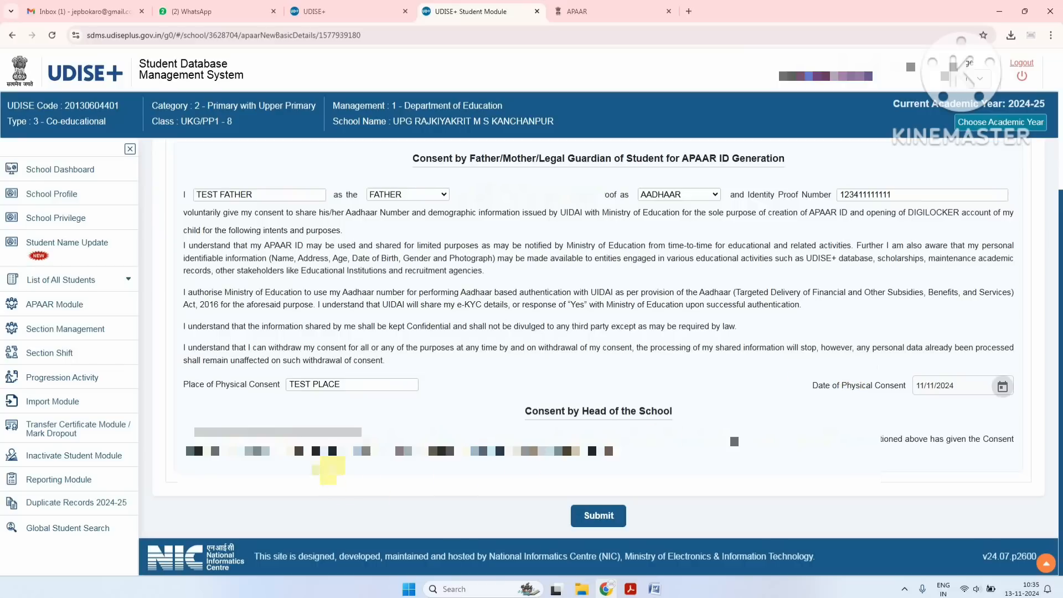
left_click_drag(324, 432, 233, 470)
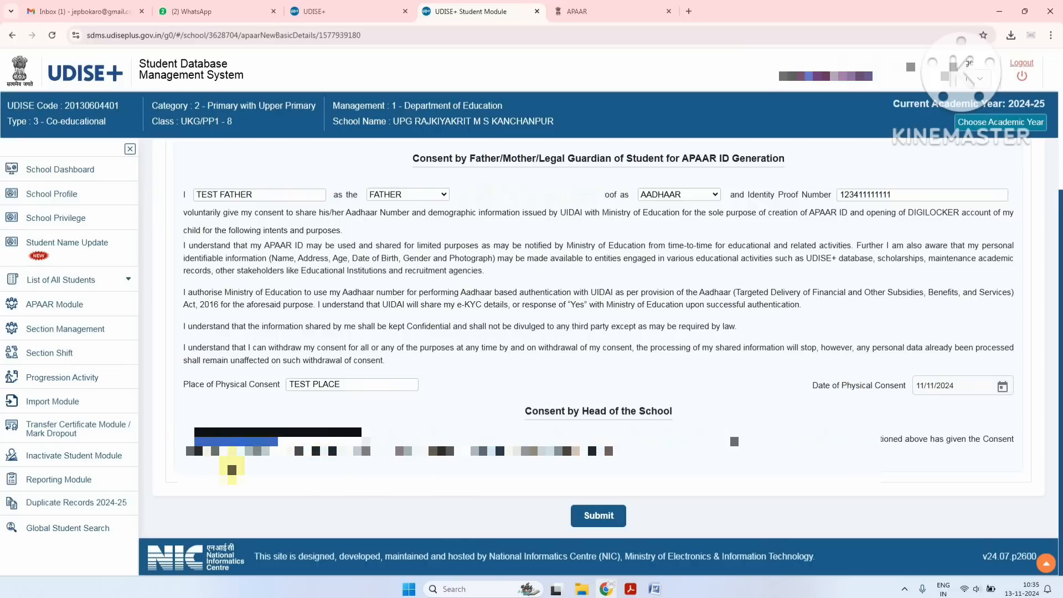
left_click(232, 470)
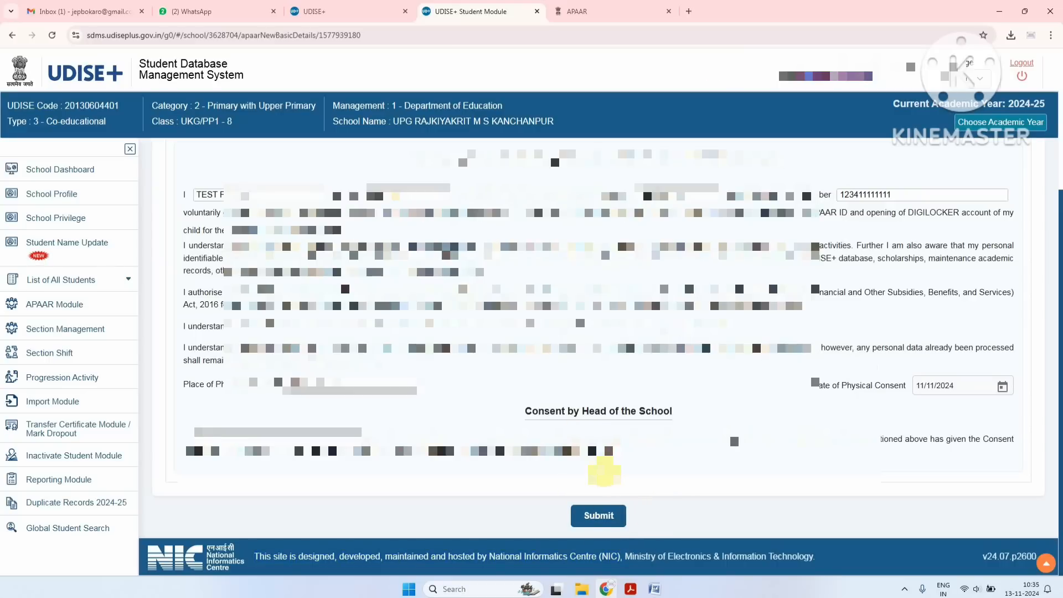
scroll(604, 471, "up", 4)
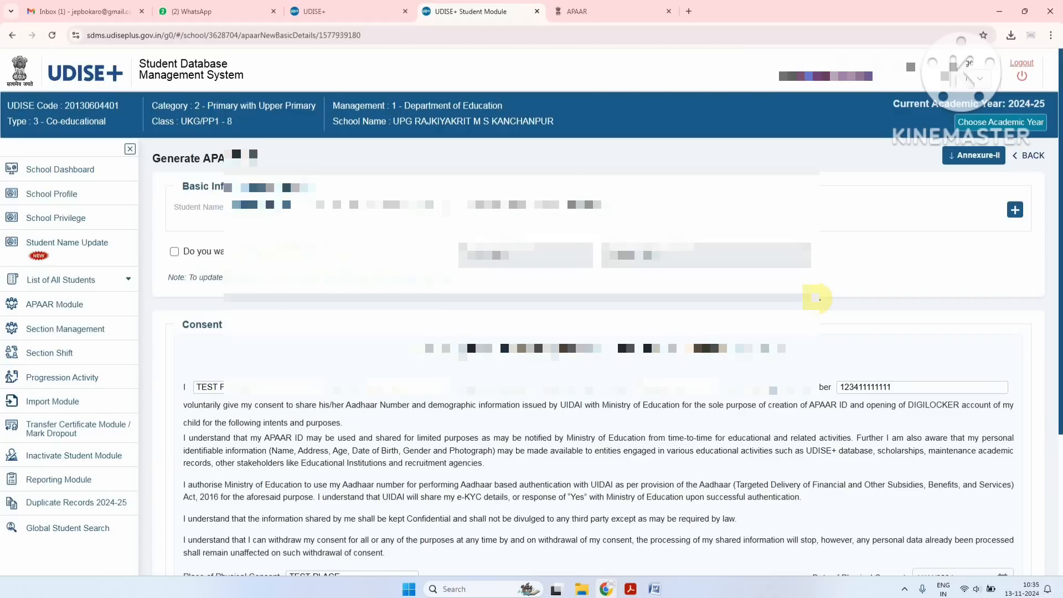
Go back to the APAAR list and try generating for the third, Incomplete-profile student
left_click(1022, 160)
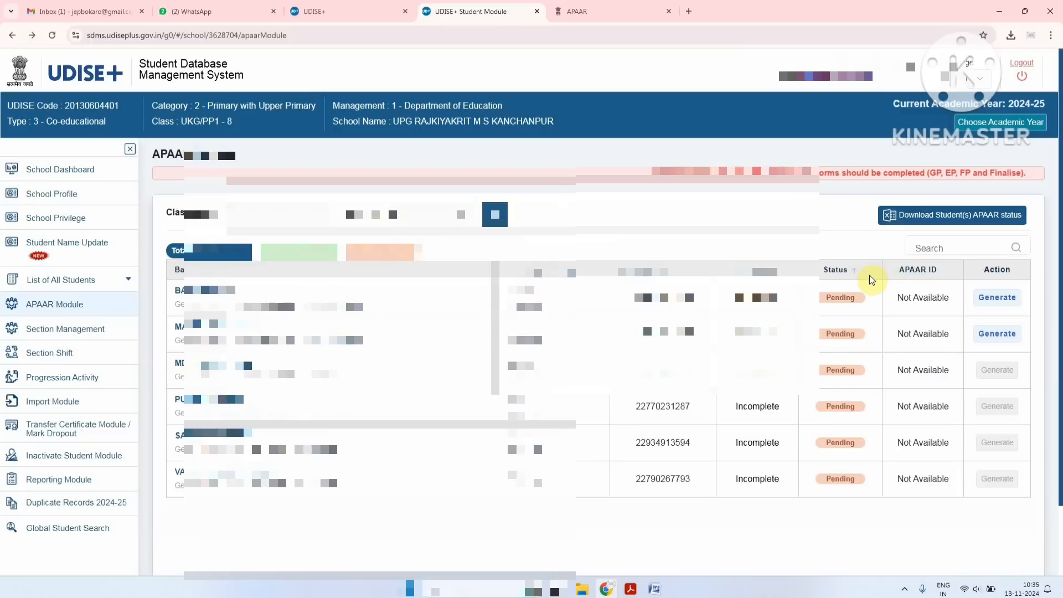
left_click_drag(898, 296, 948, 298)
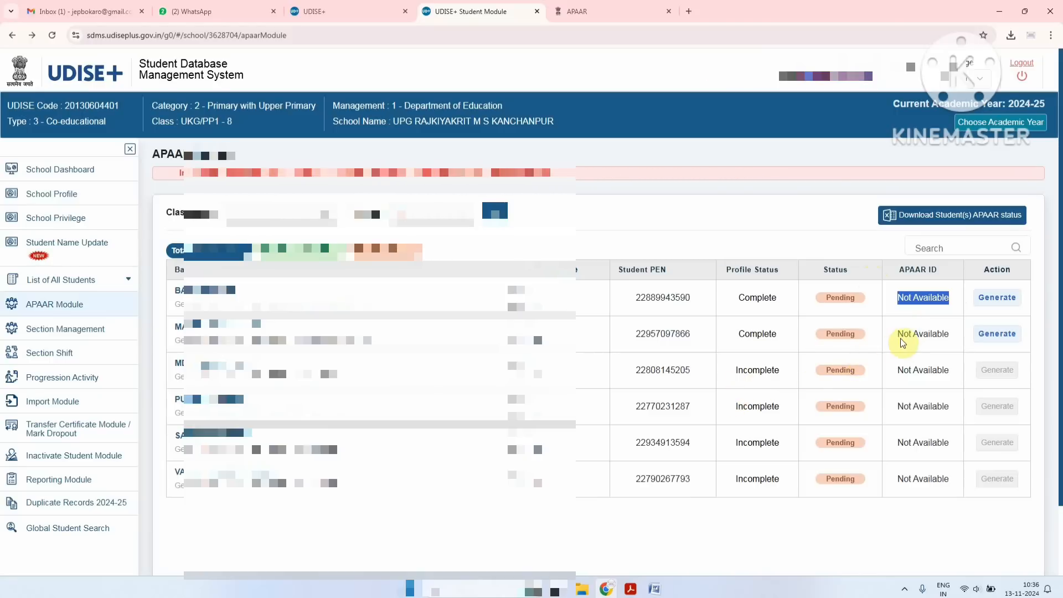
left_click(930, 367)
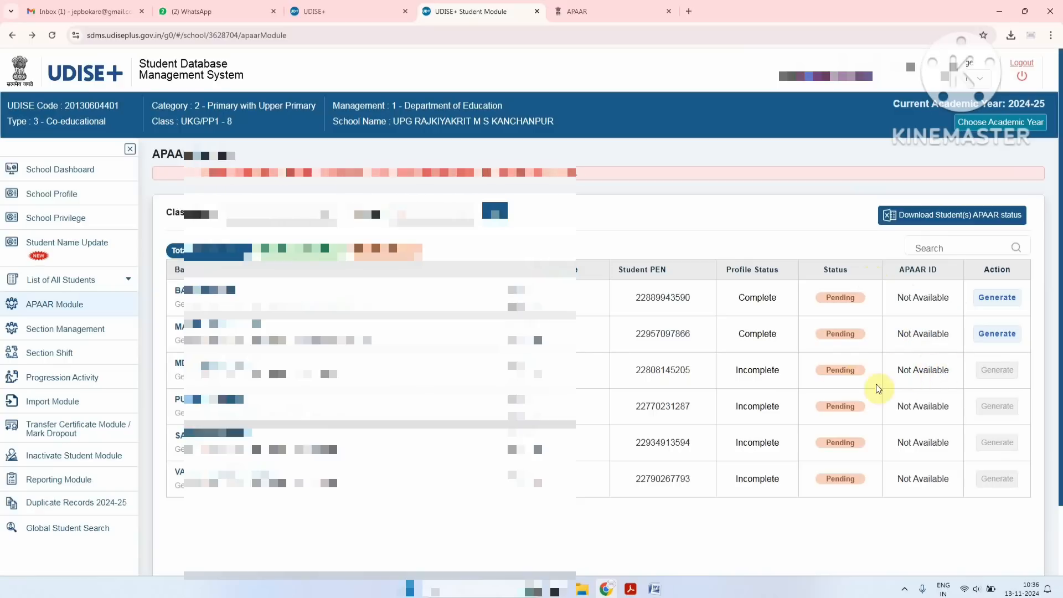
left_click_drag(745, 371, 763, 371)
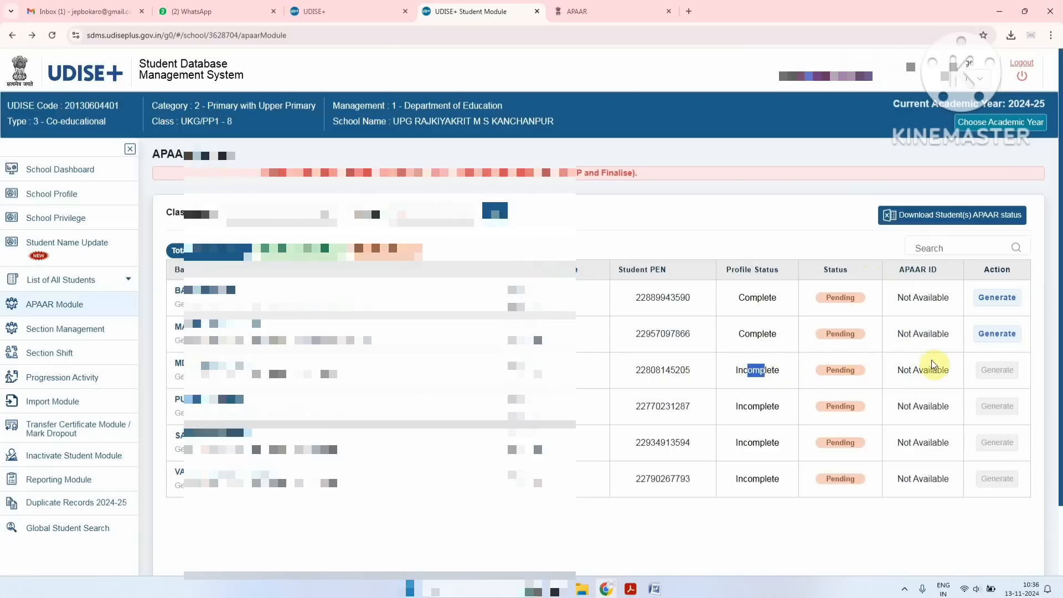
left_click(1001, 369)
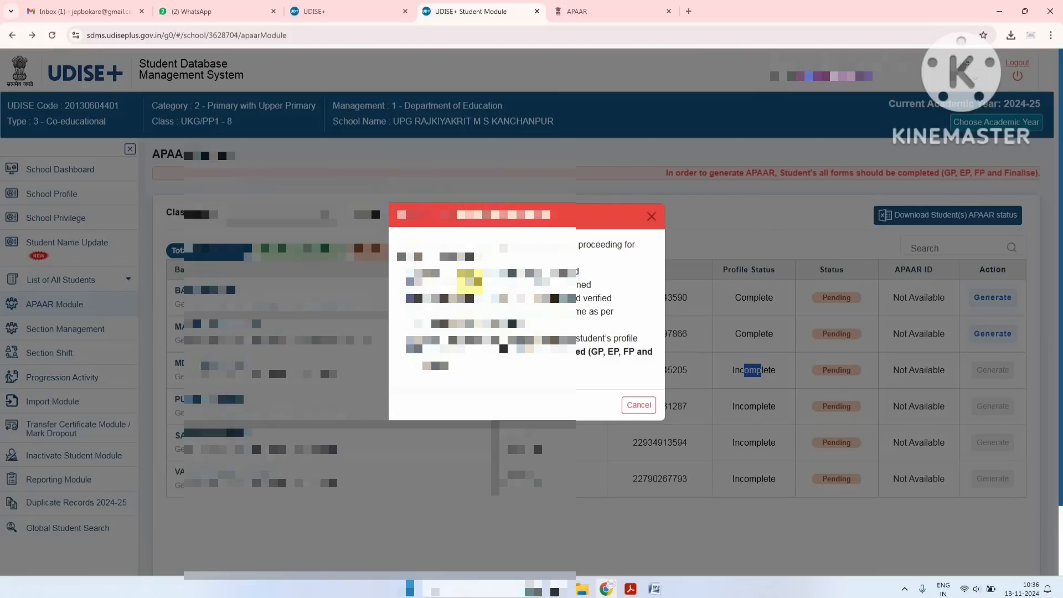
Go over the warning's verification and form-completion requirements, then cancel the warning
left_click_drag(468, 277, 496, 289)
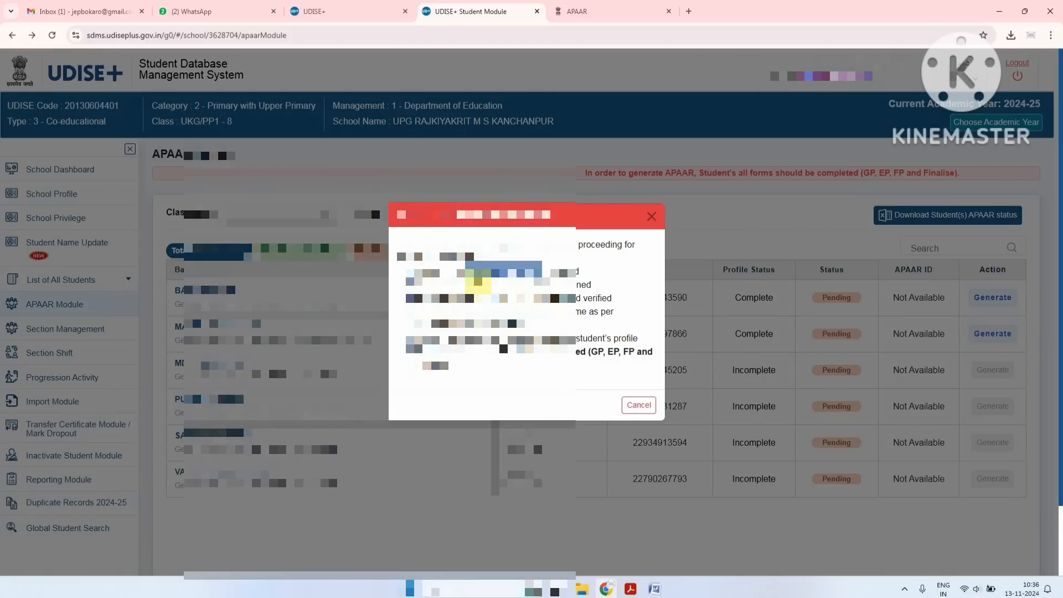
left_click(461, 279)
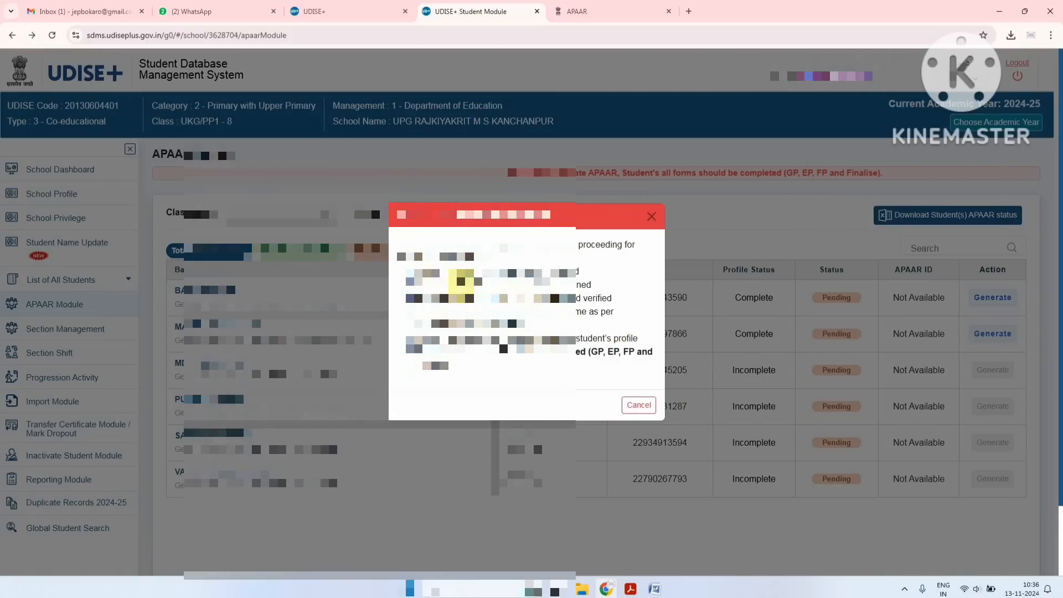
left_click_drag(463, 280, 513, 289)
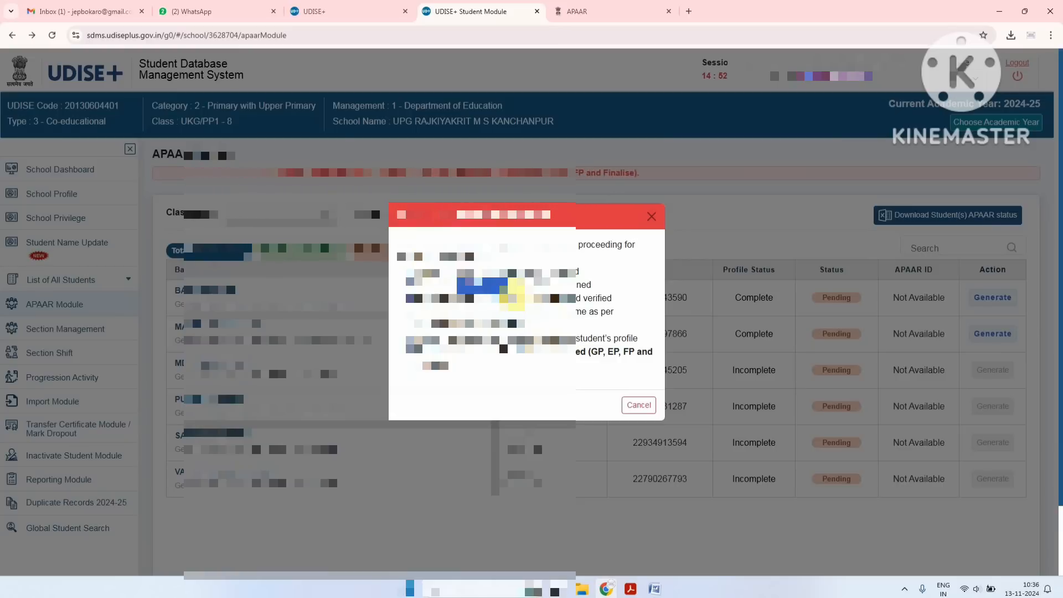
left_click(529, 282)
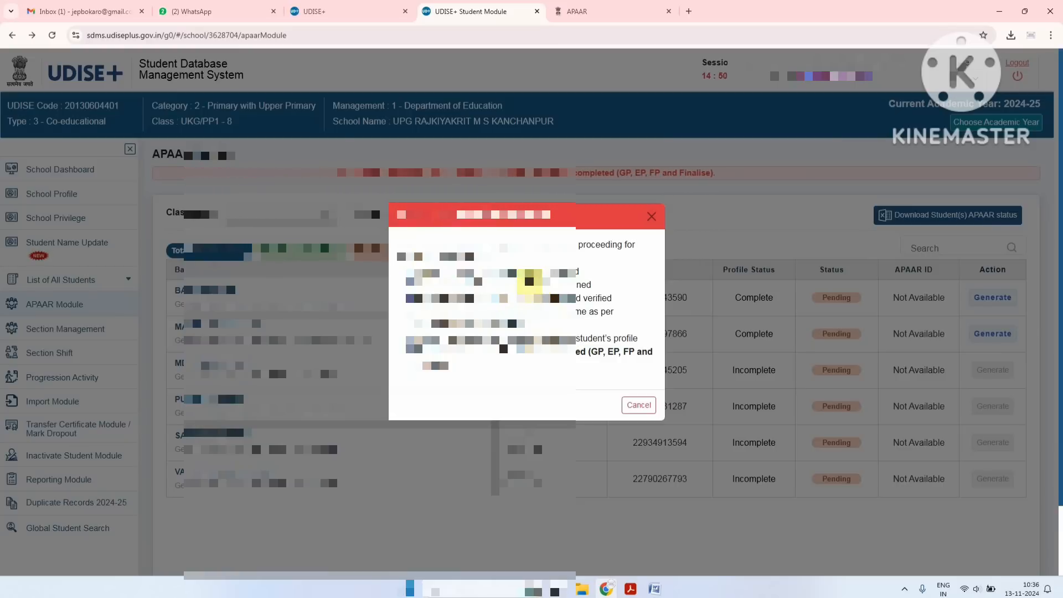
left_click_drag(474, 300, 495, 310)
left_click(500, 296)
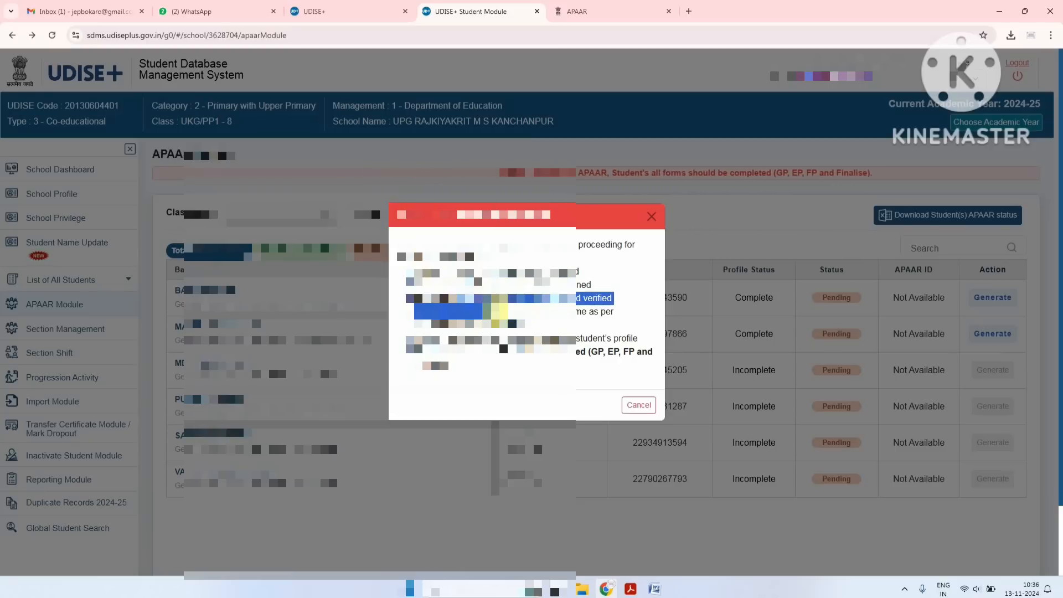
left_click(497, 304)
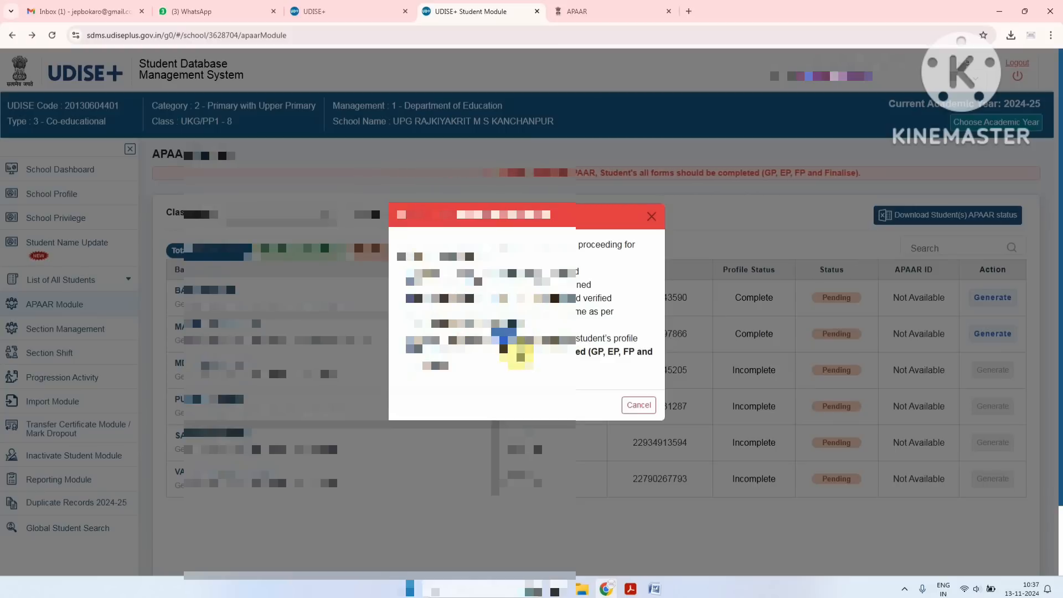
left_click_drag(517, 351, 623, 405)
left_click(637, 405)
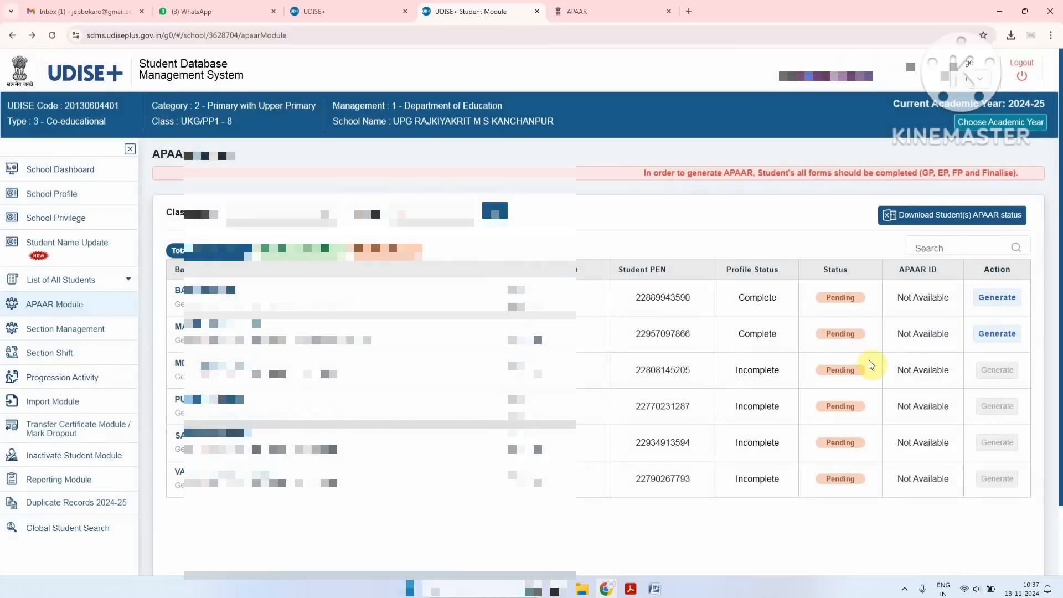
Try generating for another Incomplete student and cancel the GP, EP, FP, Finalise notice
left_click(982, 371)
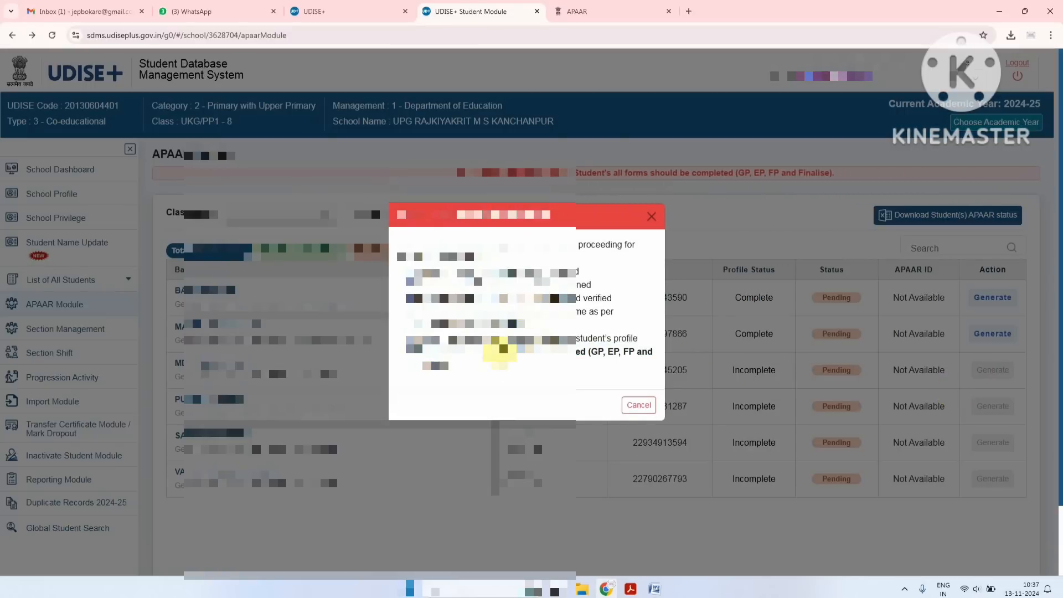
left_click_drag(421, 351, 465, 372)
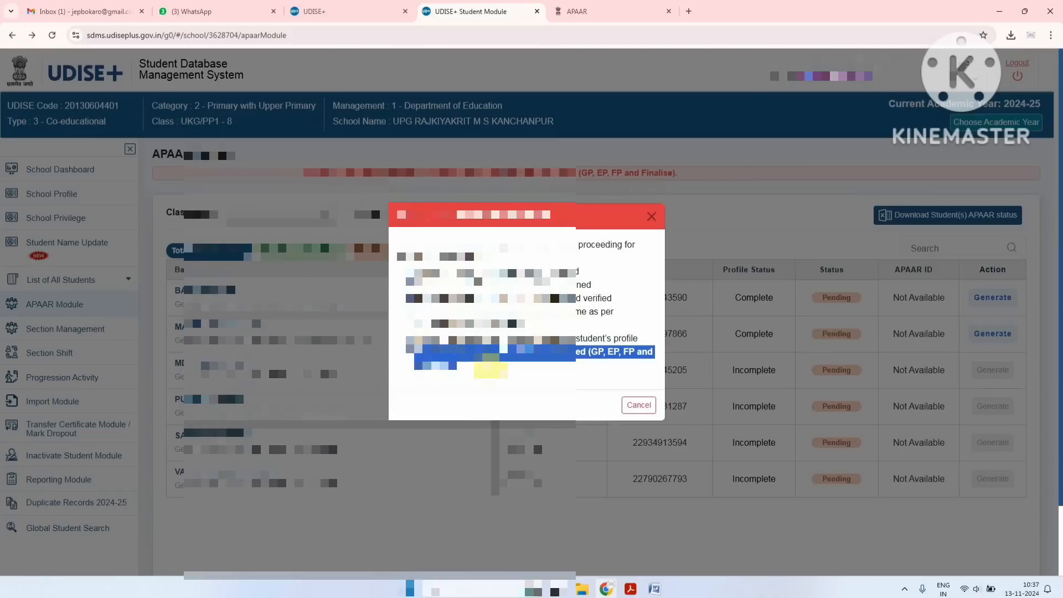
left_click(637, 405)
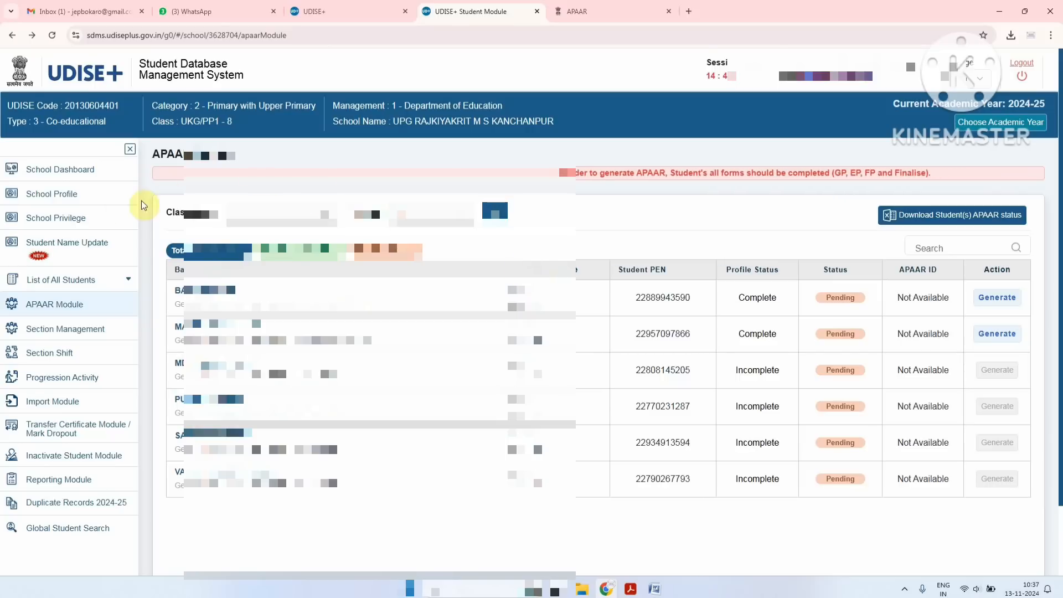
left_click(64, 286)
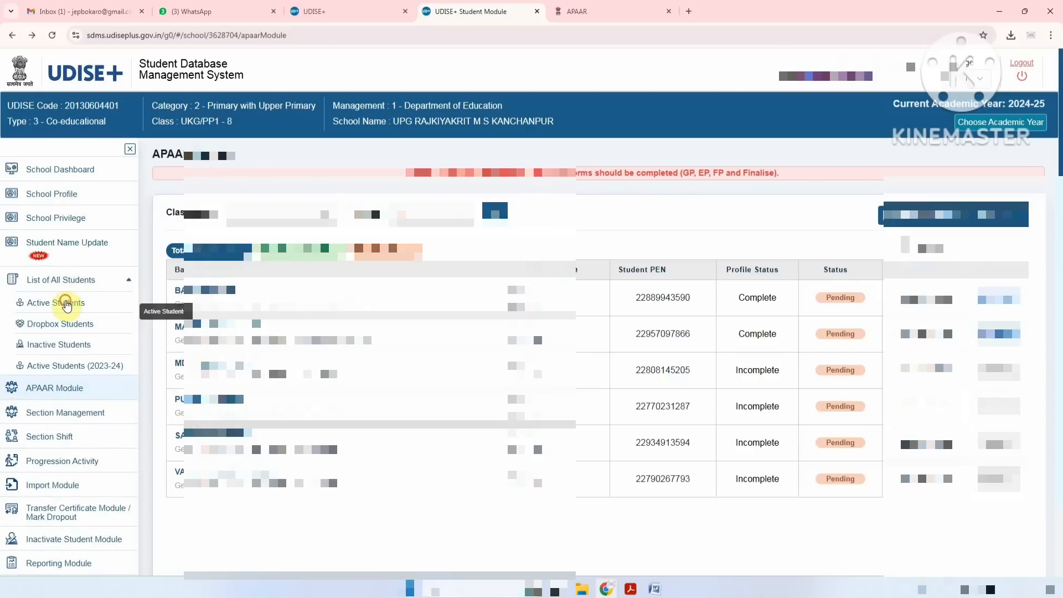
Open Active Students and confirm Aadhaar validation for the first student
left_click(66, 302)
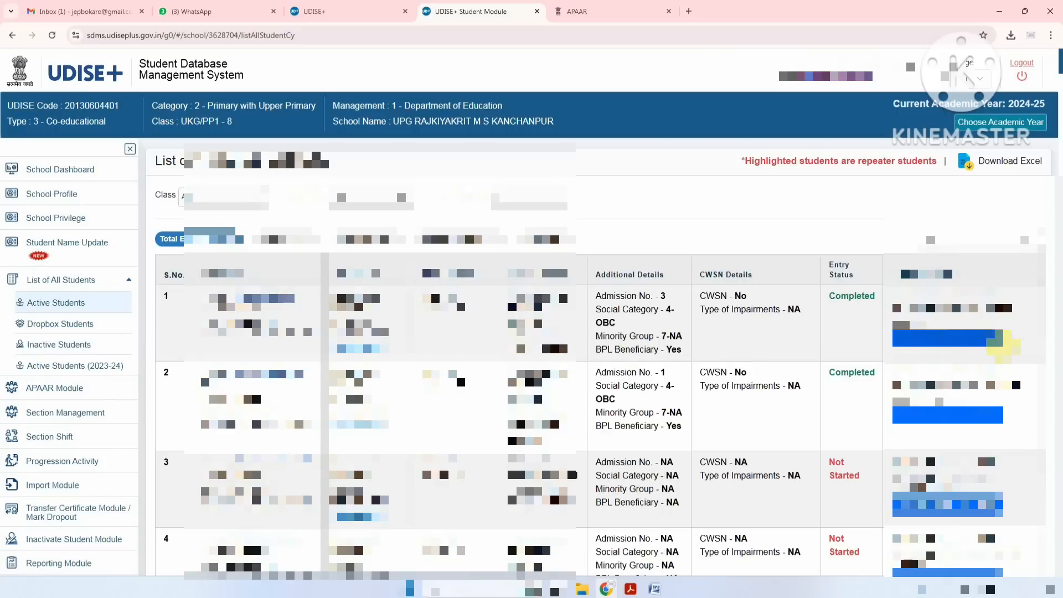
left_click(957, 342)
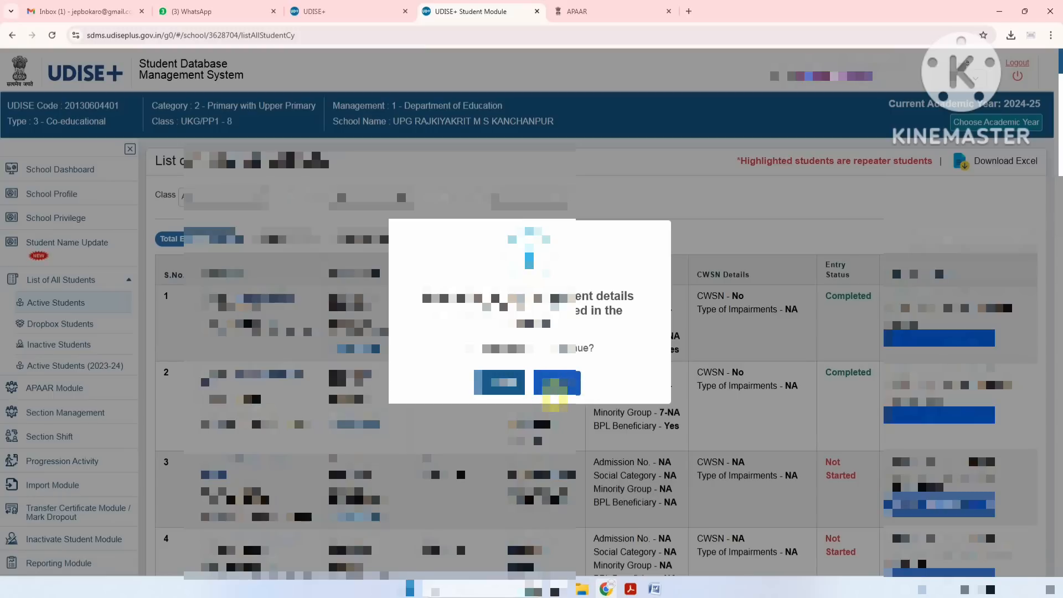
left_click(554, 394)
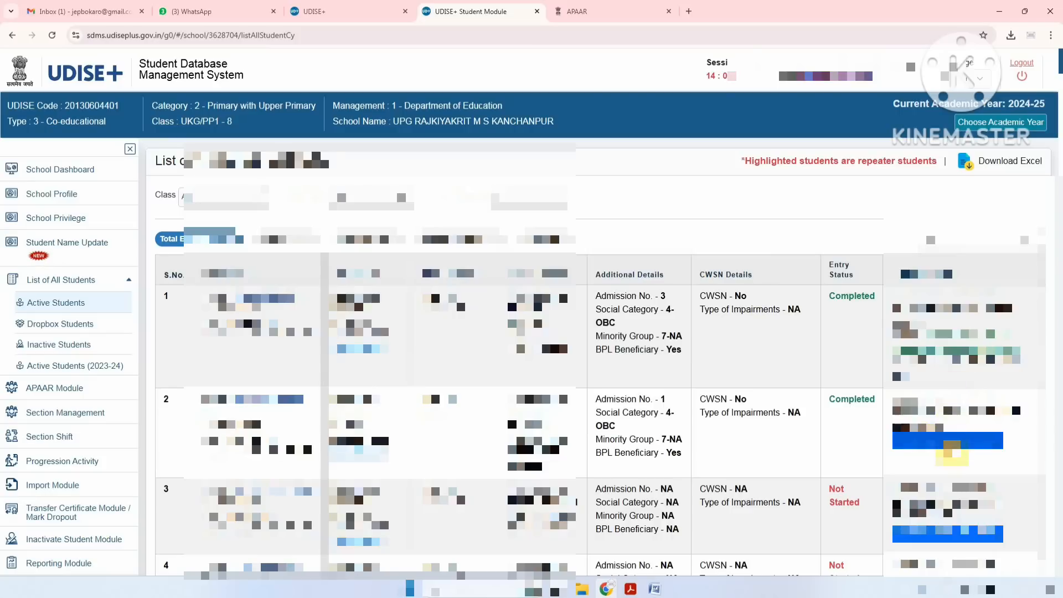
Validate the second student's Aadhaar; the third student's validation is refused because their entry is not started
left_click(948, 442)
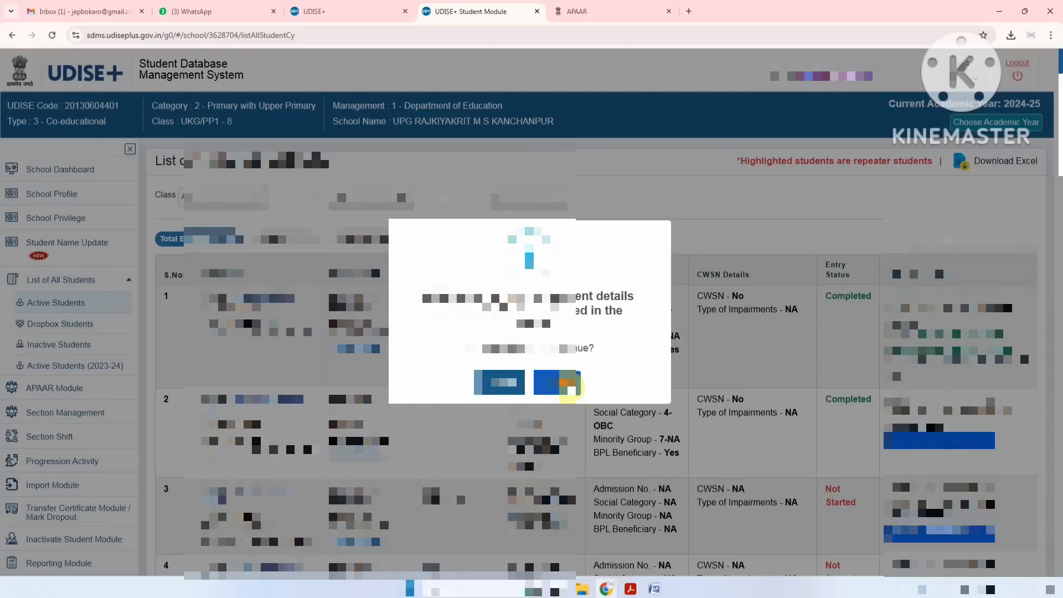
left_click(559, 383)
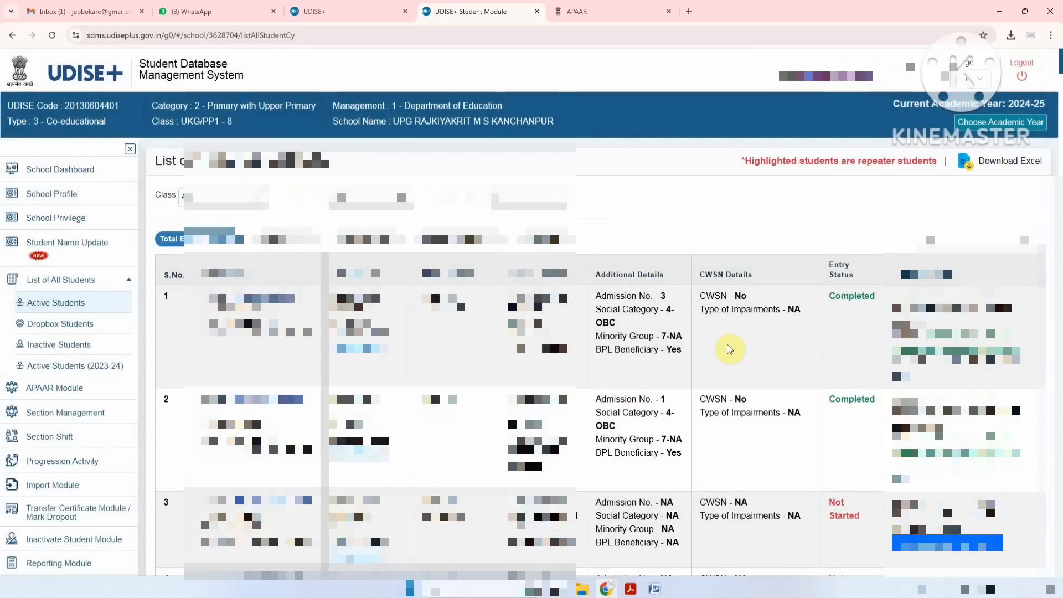
scroll(732, 348, "down", 1)
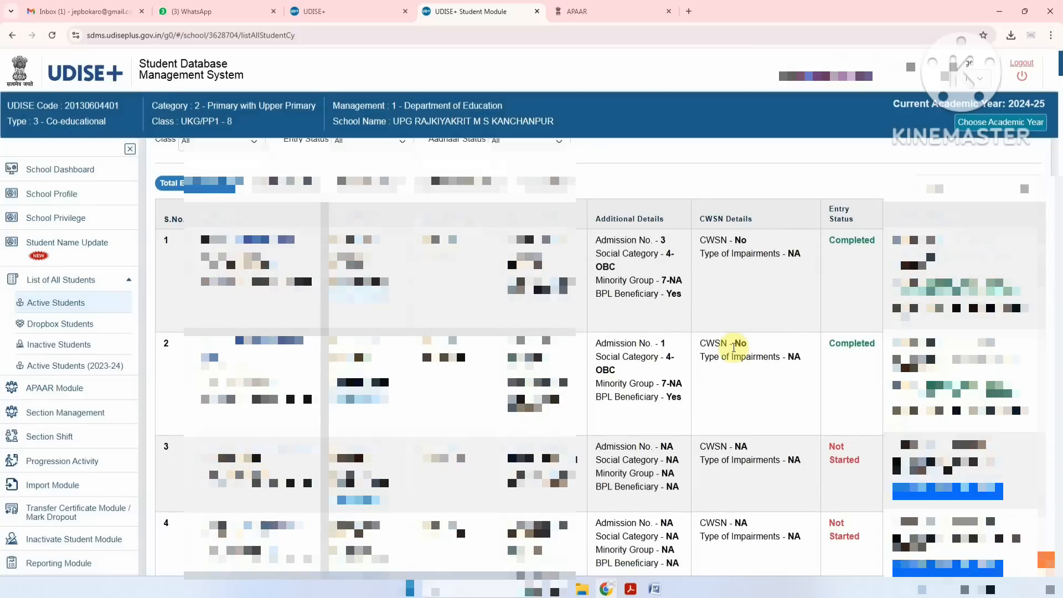
scroll(734, 348, "down", 1)
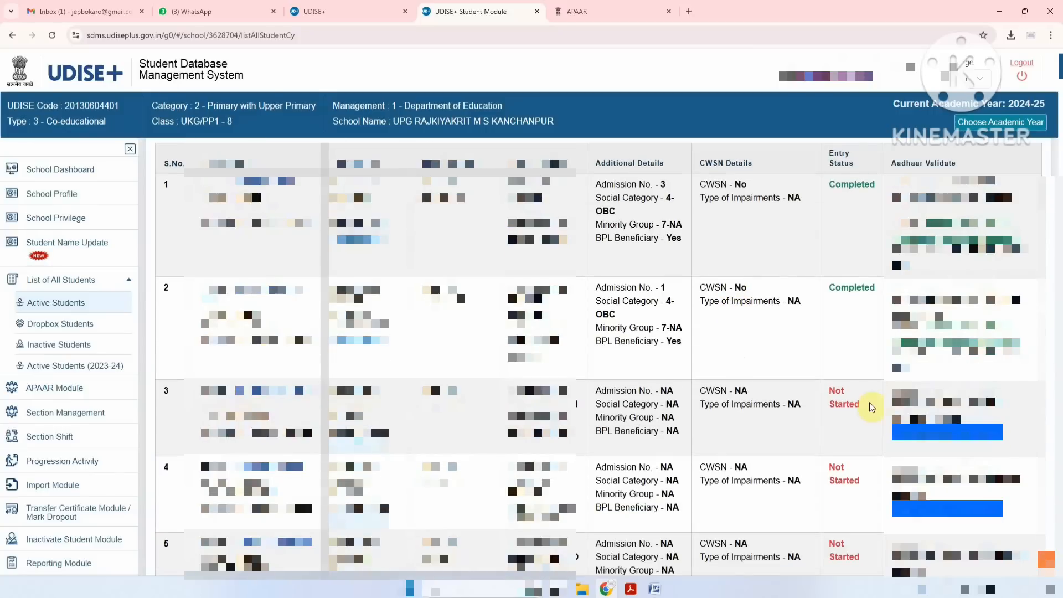
left_click(939, 436)
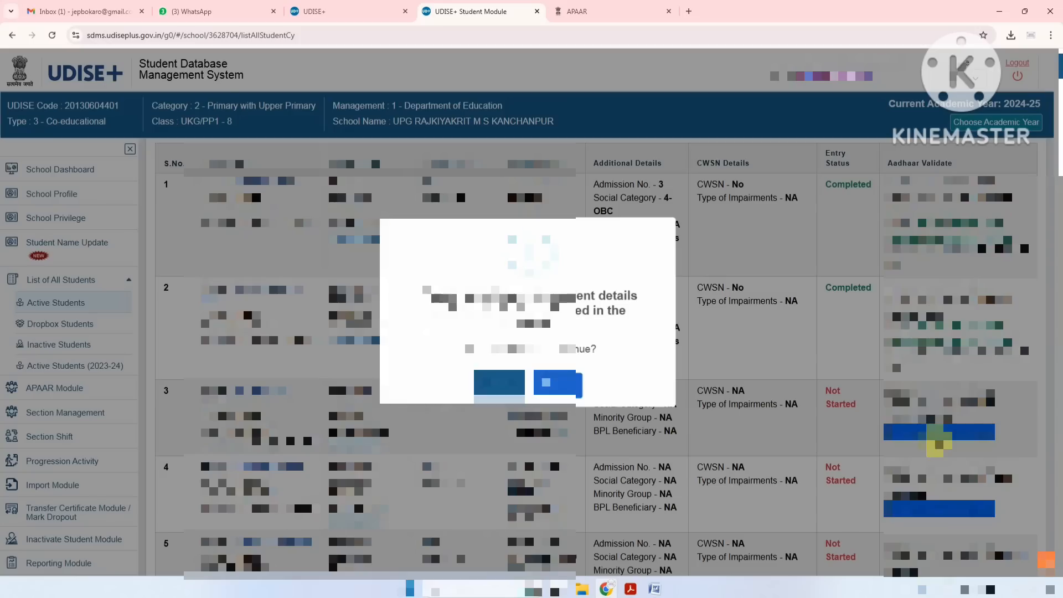
left_click(569, 387)
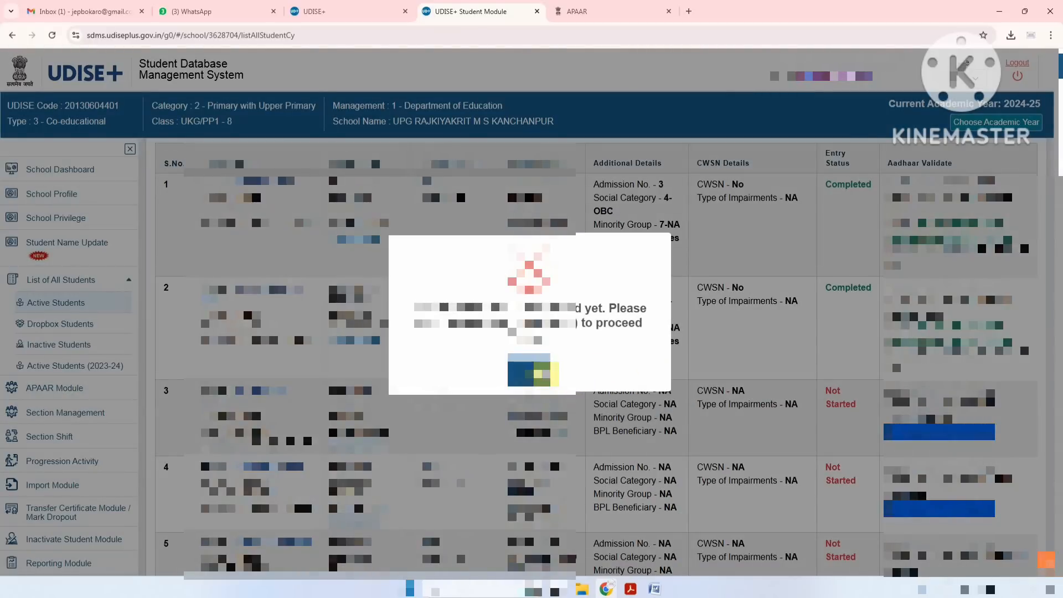
left_click(536, 372)
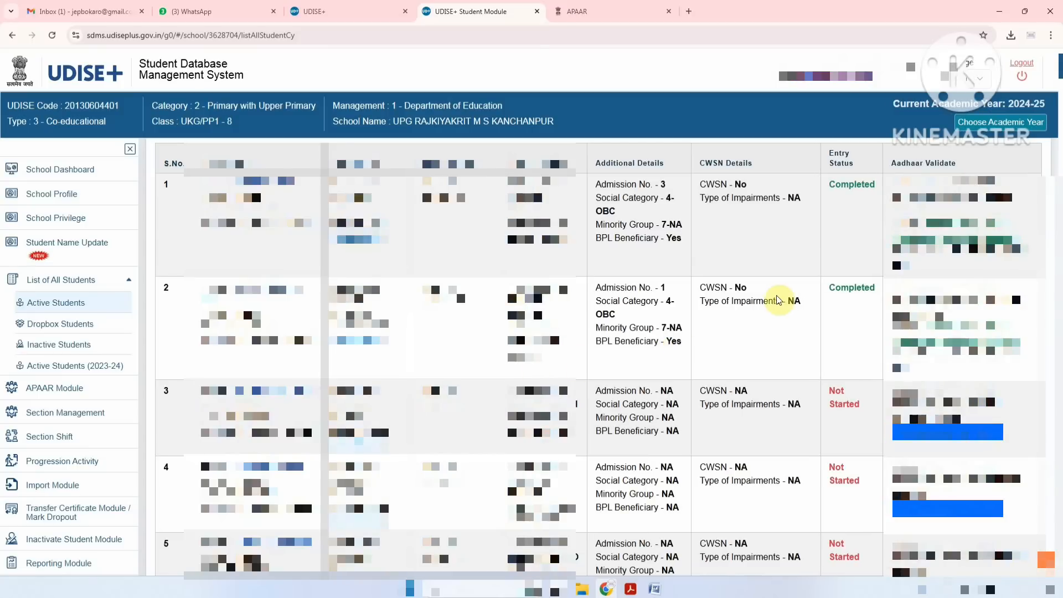
scroll(779, 300, "down", 5)
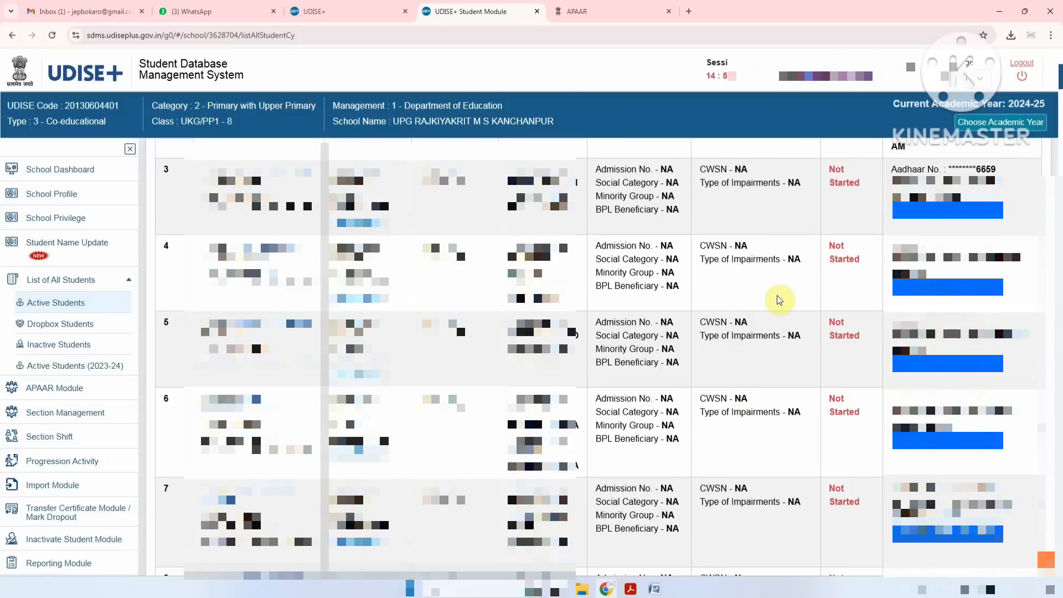
scroll(779, 299, "up", 5)
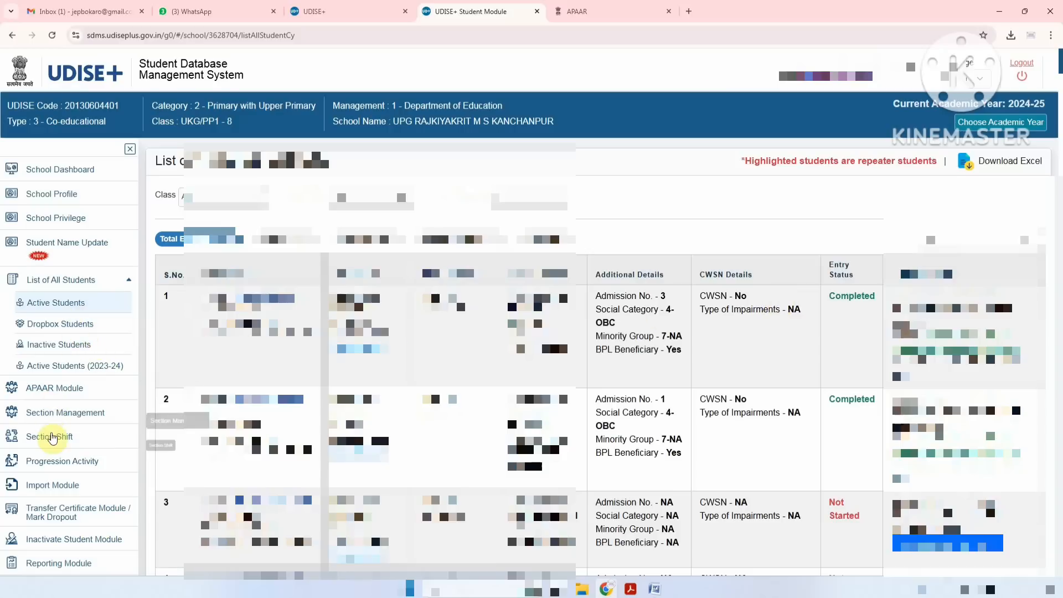
List the six Class I students pending APAAR in the APAAR Module, then switch to the APAAR portal
left_click(53, 391)
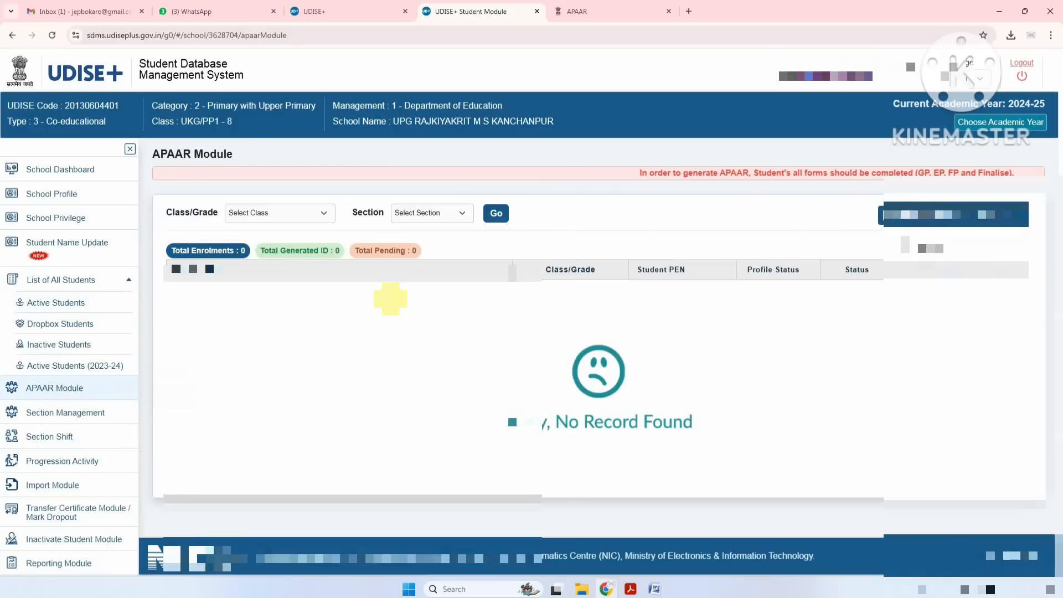
left_click(305, 217)
left_click(286, 257)
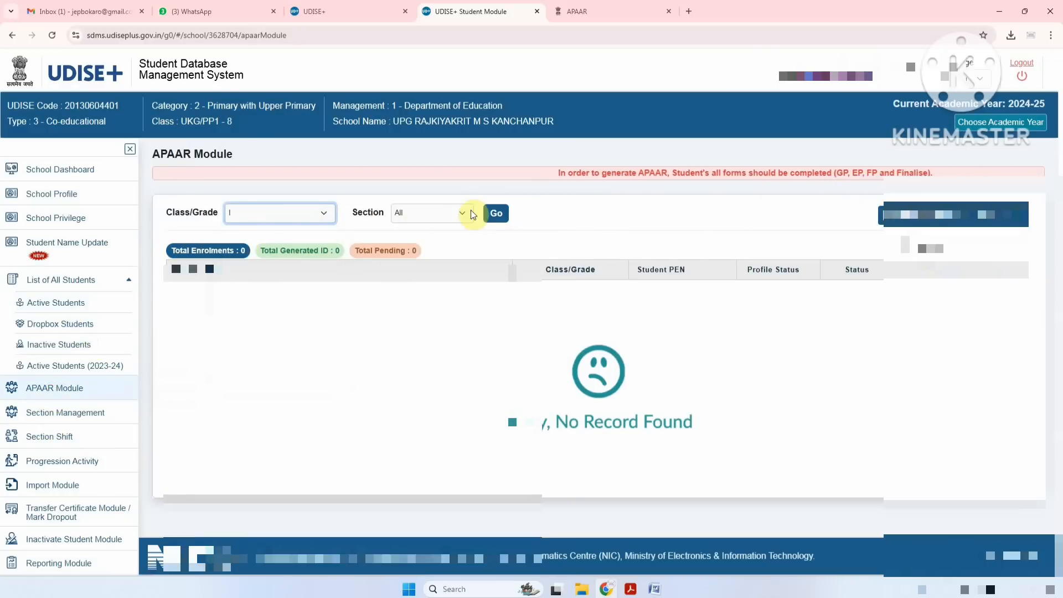
left_click(493, 213)
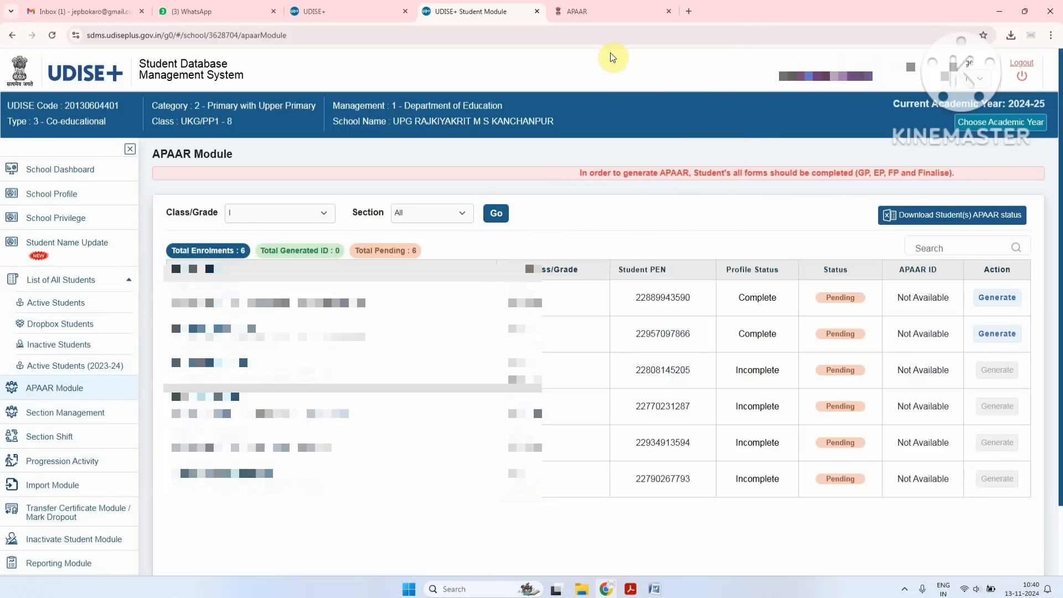
left_click(588, 12)
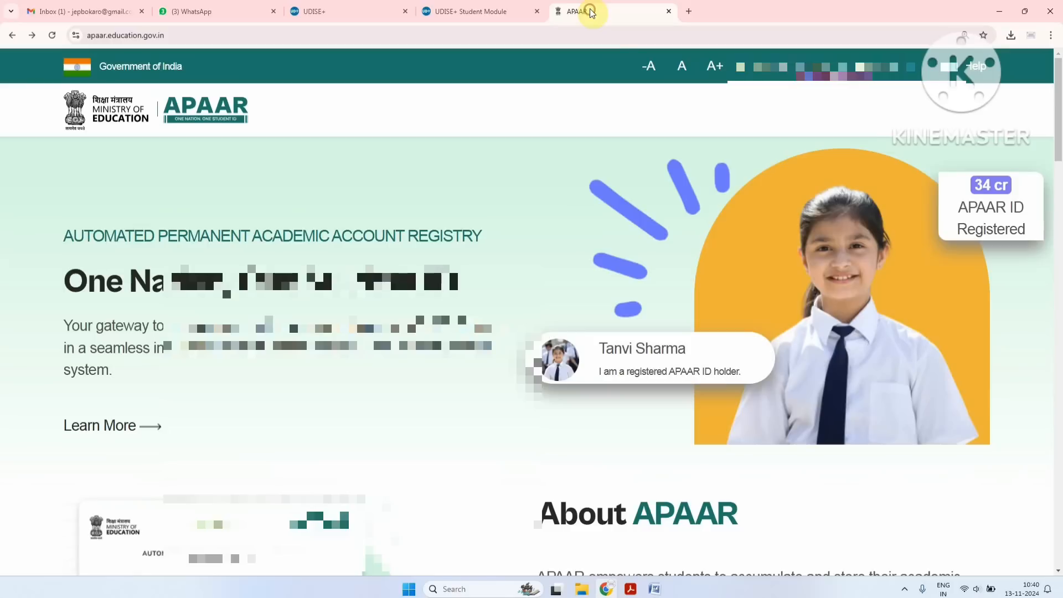
left_click(655, 588)
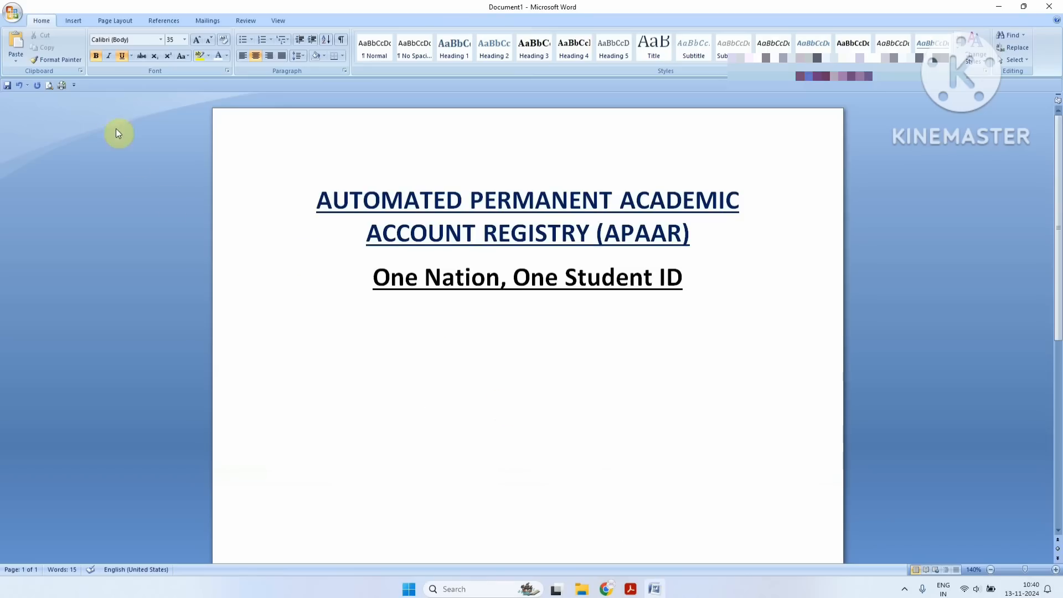
key("ctrl+z")
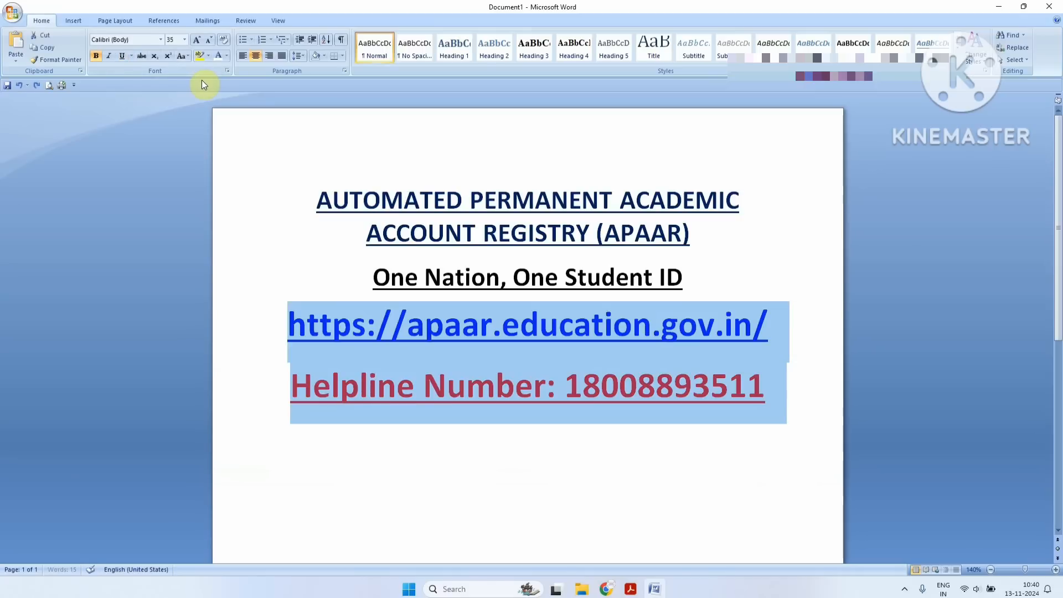
left_click(409, 324)
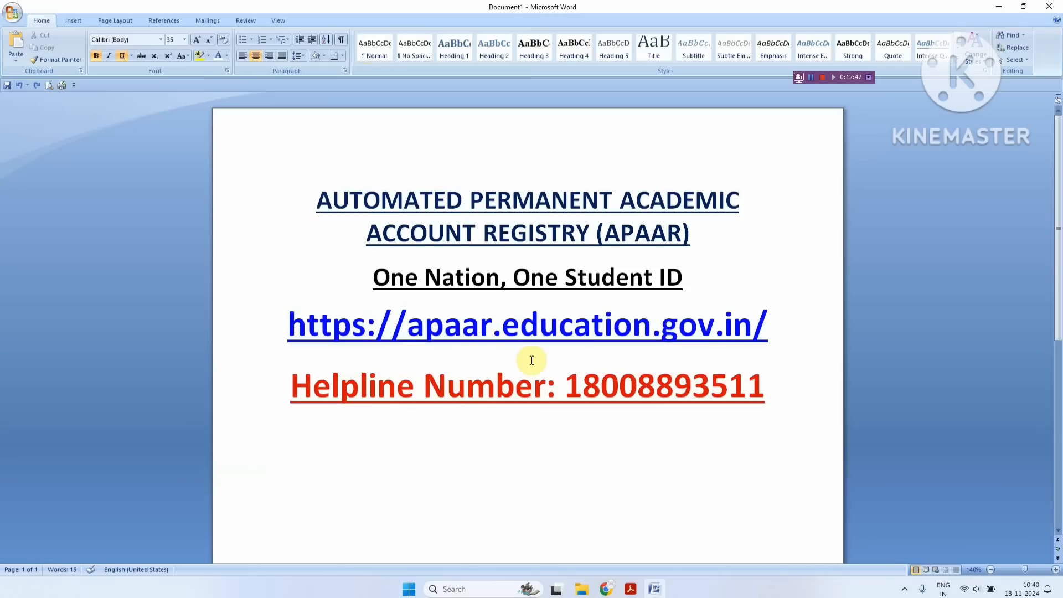
left_click(606, 589)
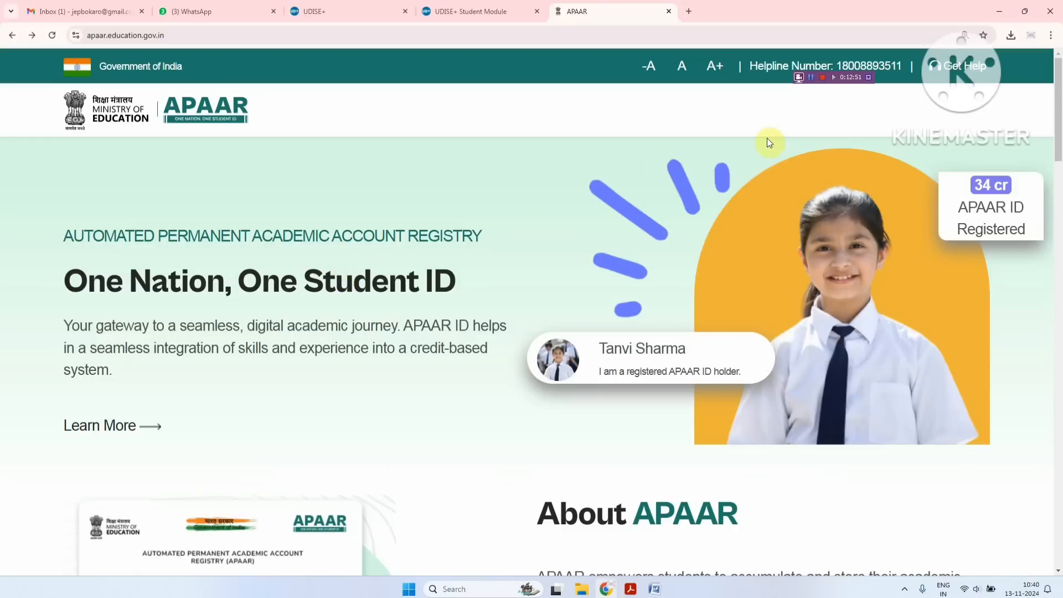
Highlight the '34 cr APAAR ID Registered' badge and browse the How to Get The APAAR and FAQ sections
left_click_drag(980, 184, 1031, 232)
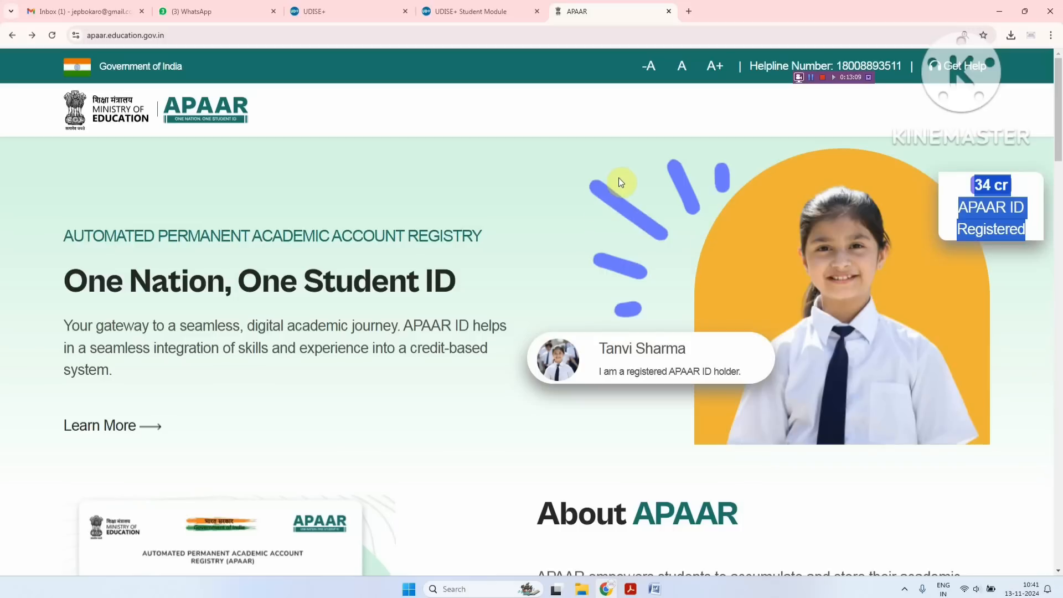
scroll(619, 179, "down", 15)
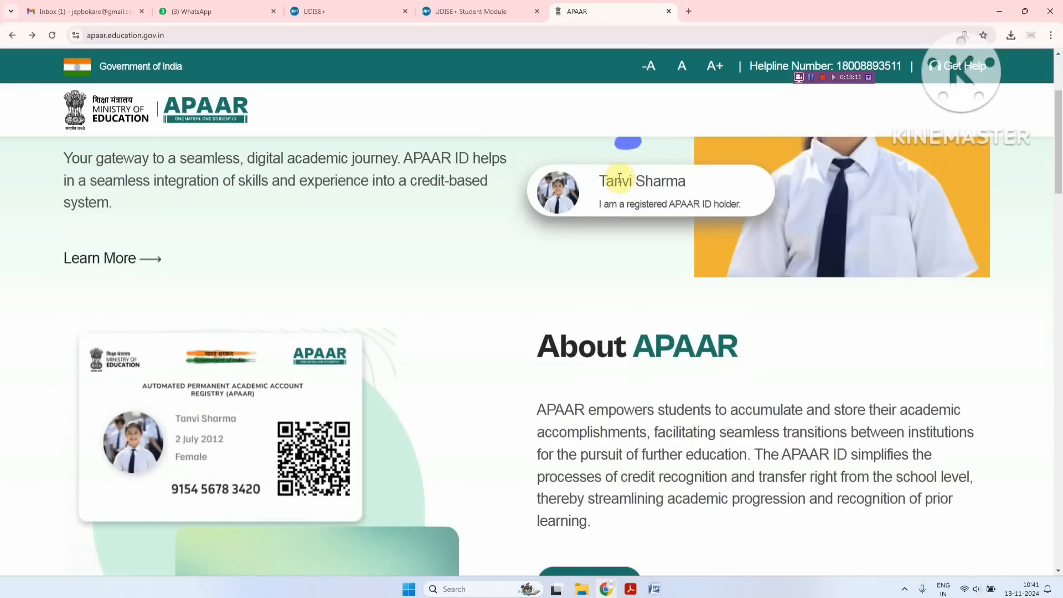
scroll(620, 180, "down", 5)
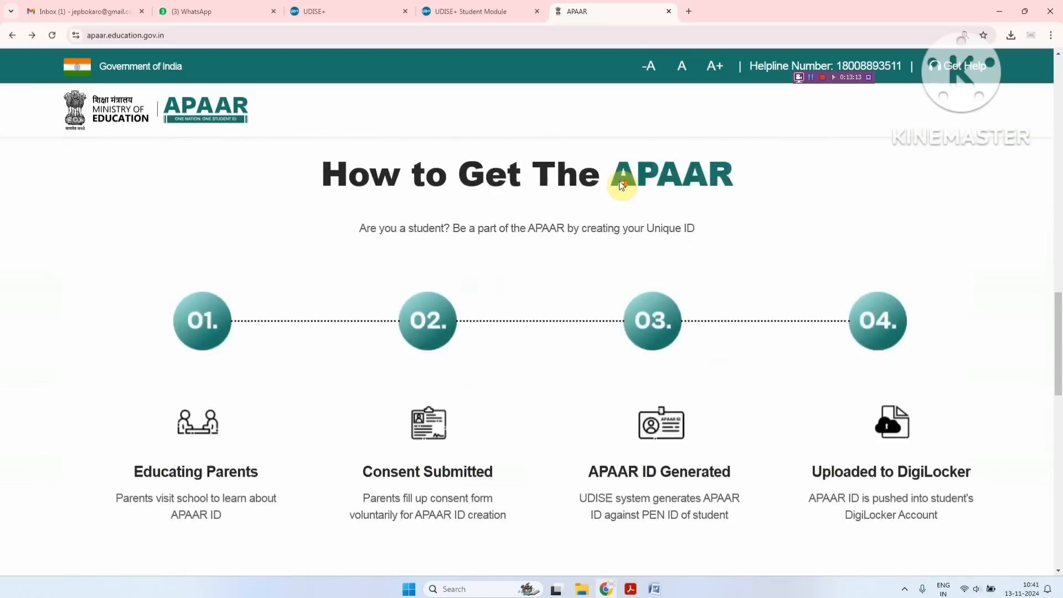
scroll(621, 182, "down", 3)
scroll(620, 186, "down", 4)
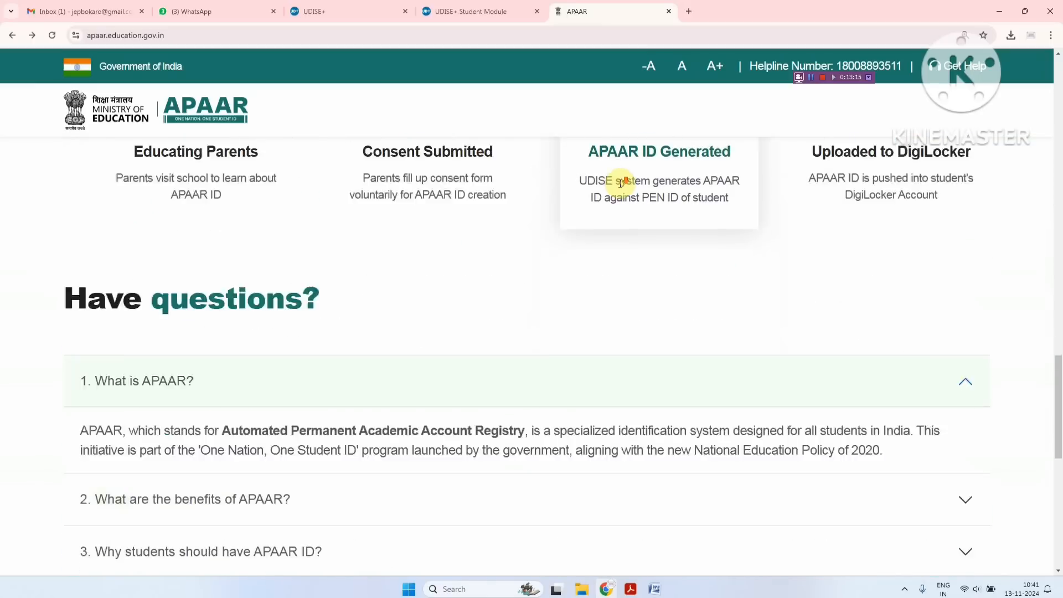
scroll(621, 187, "down", 4)
scroll(622, 189, "down", 4)
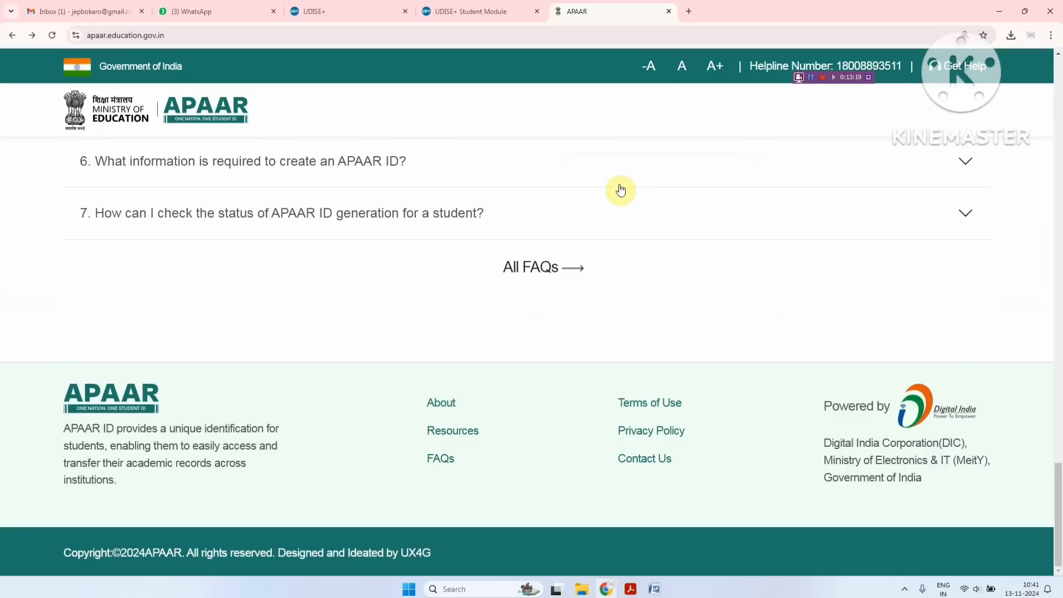
scroll(620, 190, "up", 15)
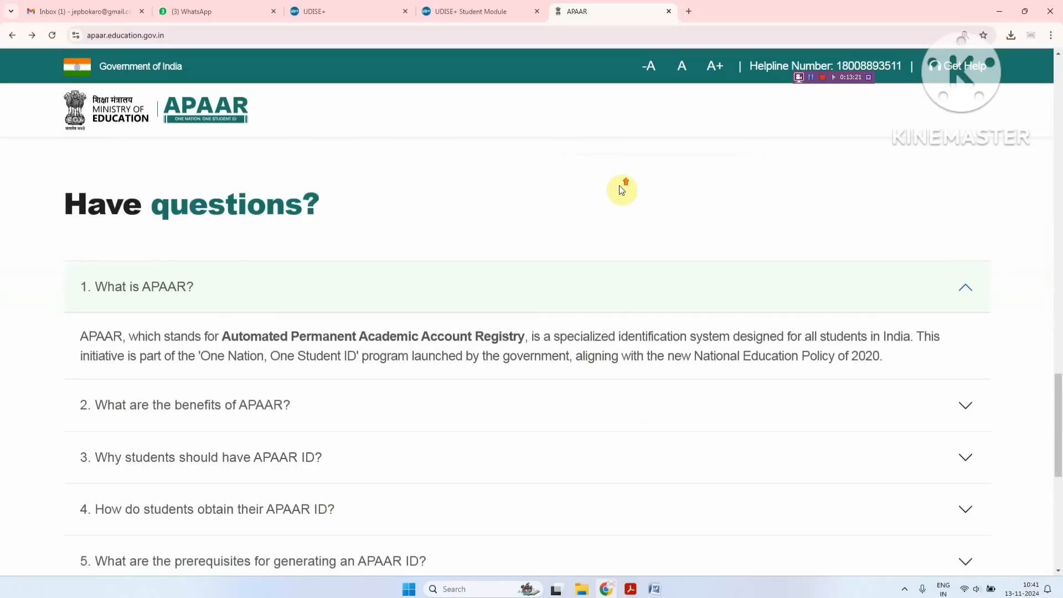